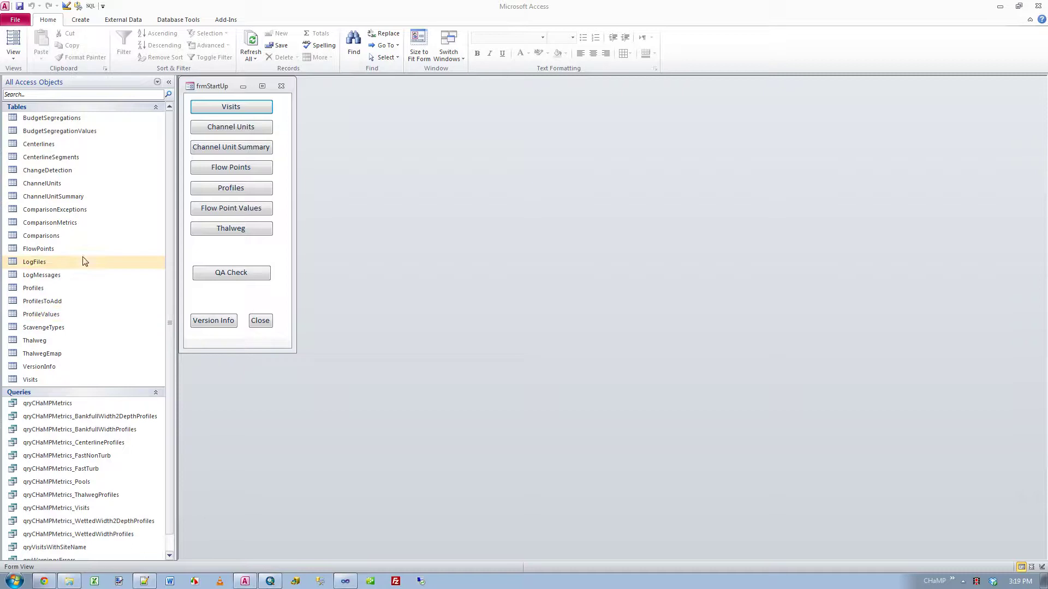
Open the Visits table, select Current RBT Run records 46–60, and widen the VisitID column.
double_click(77, 380)
scroll(319, 233, down, 8)
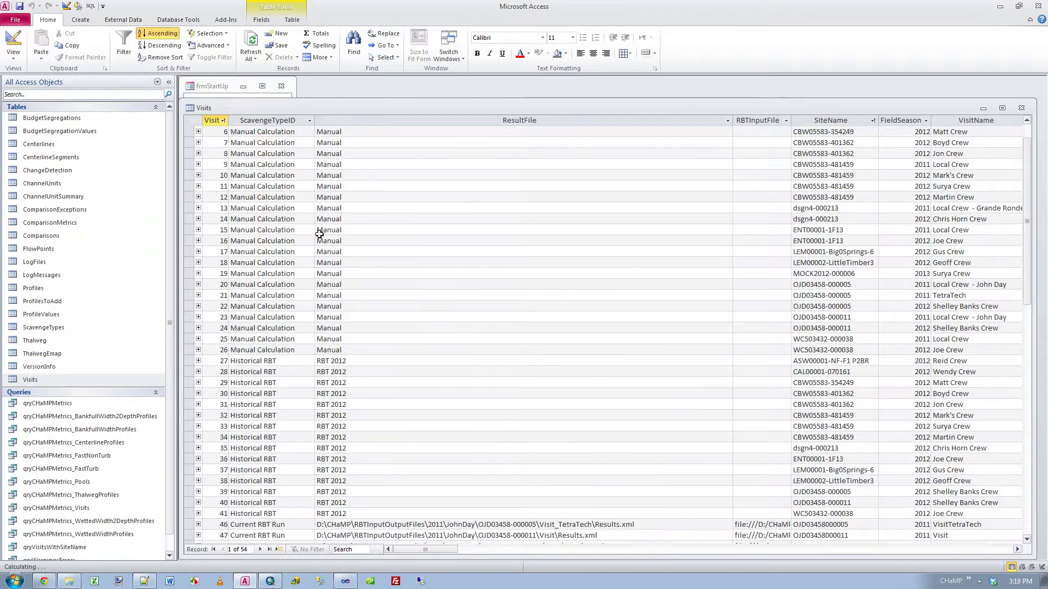
drag(187, 295, 187, 447)
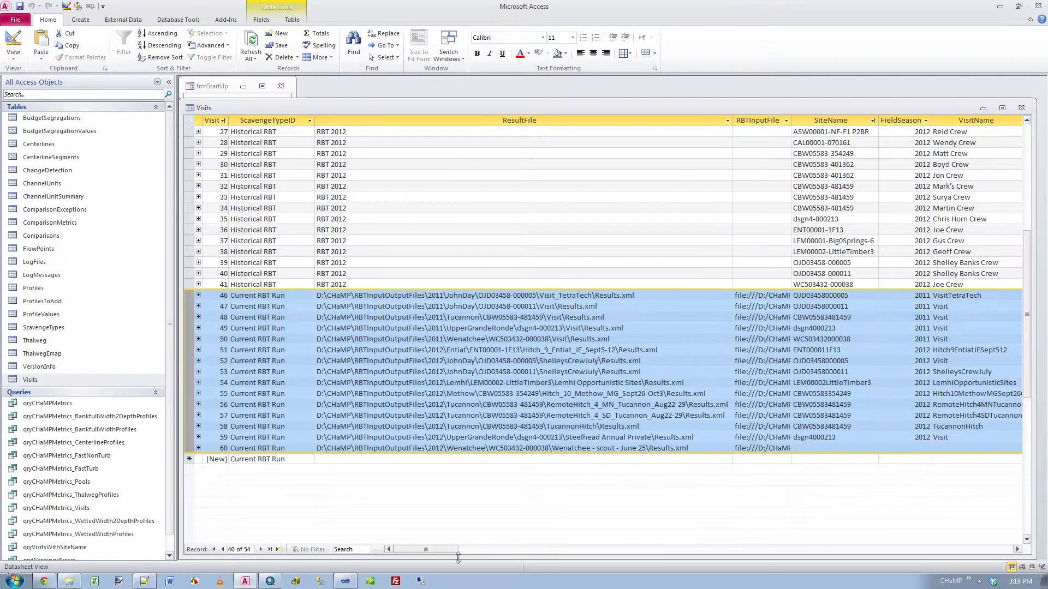
drag(421, 550, 480, 554)
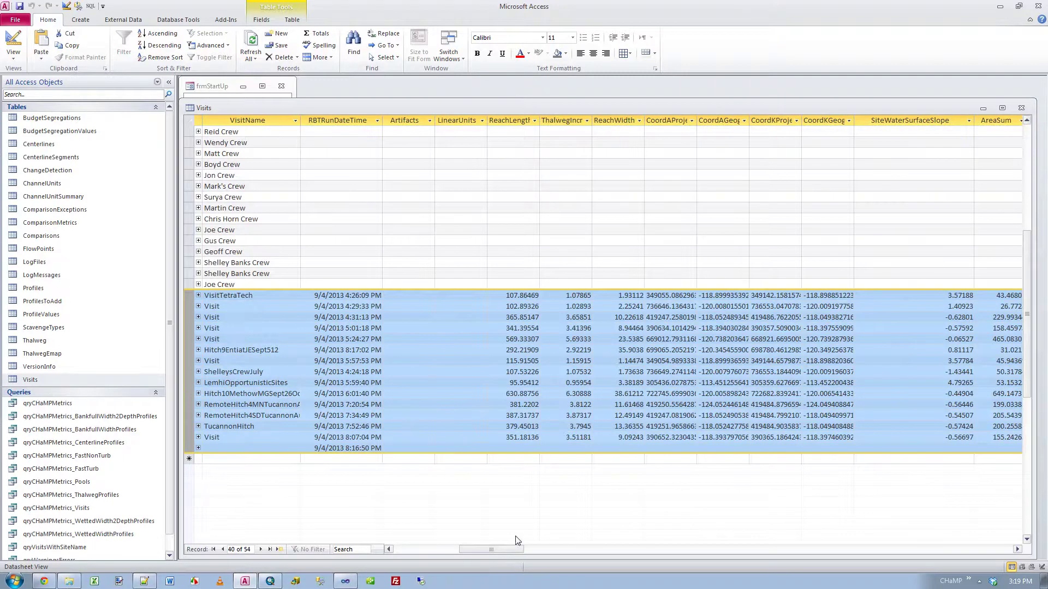
drag(502, 553, 401, 543)
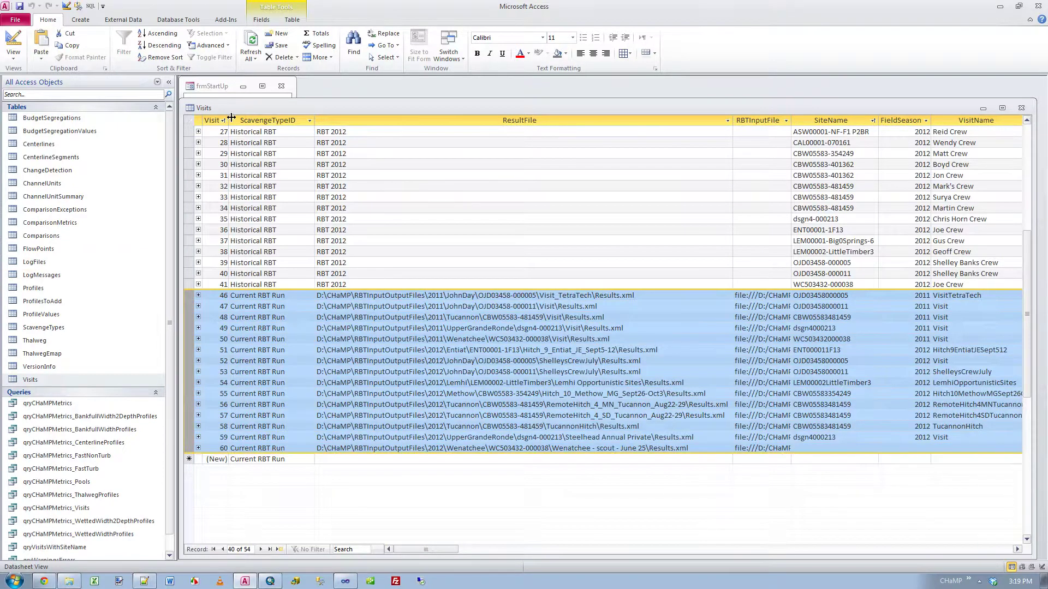
drag(238, 120, 238, 120)
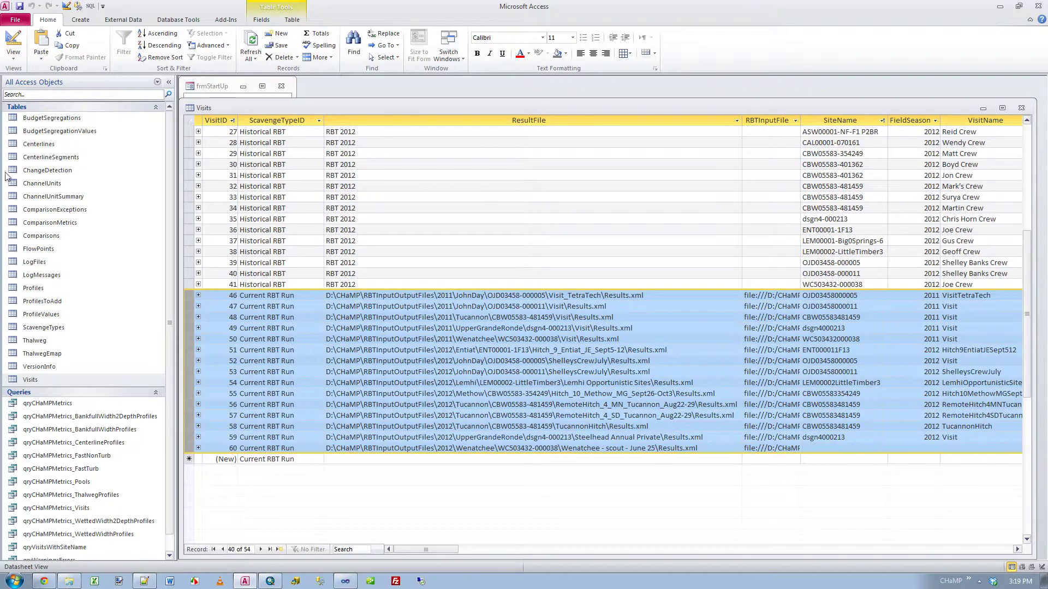
double_click(38, 183)
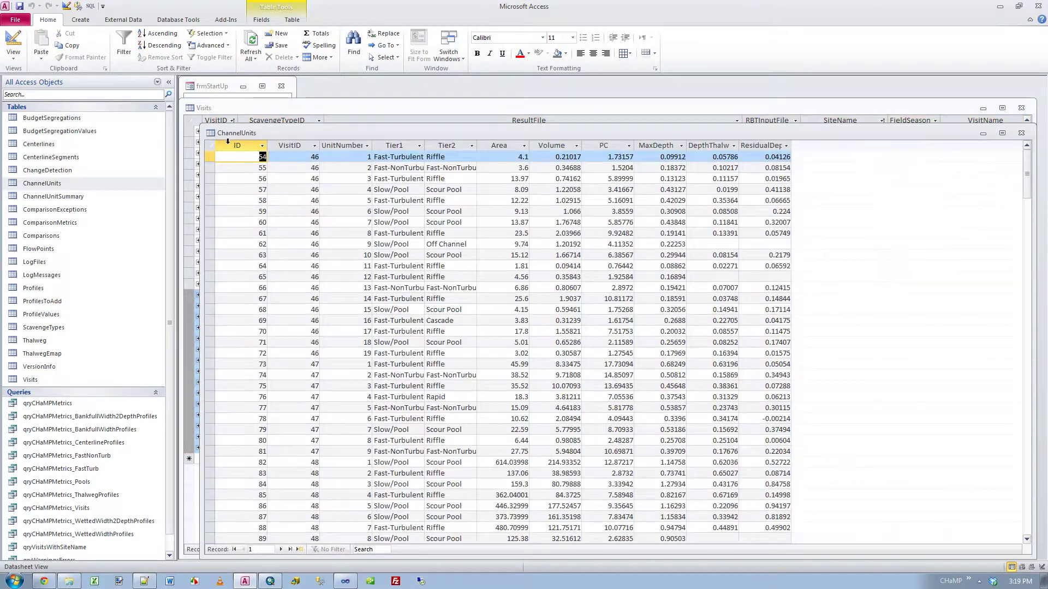
click(288, 145)
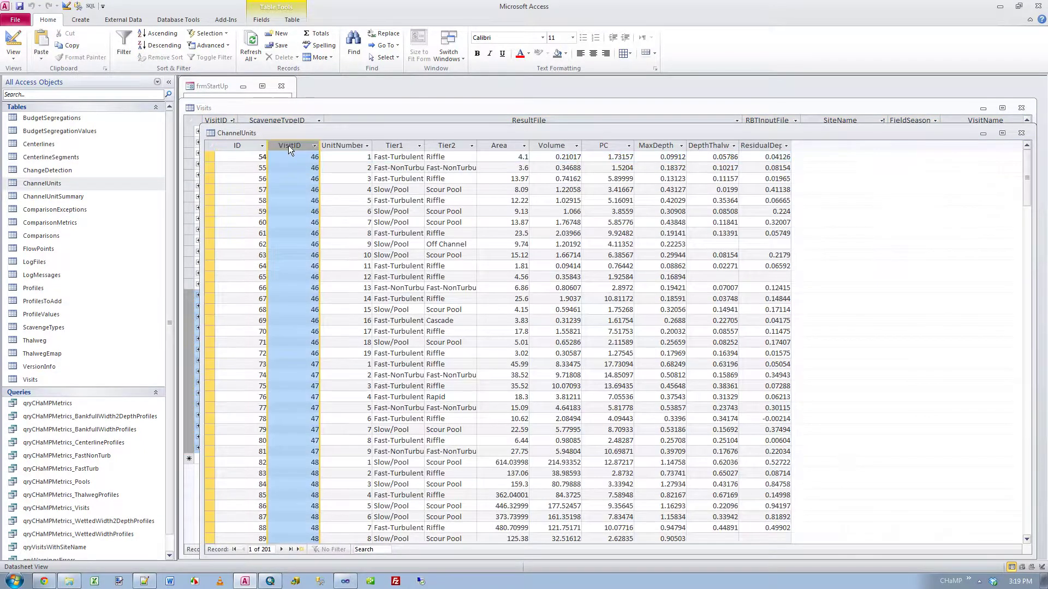
click(341, 144)
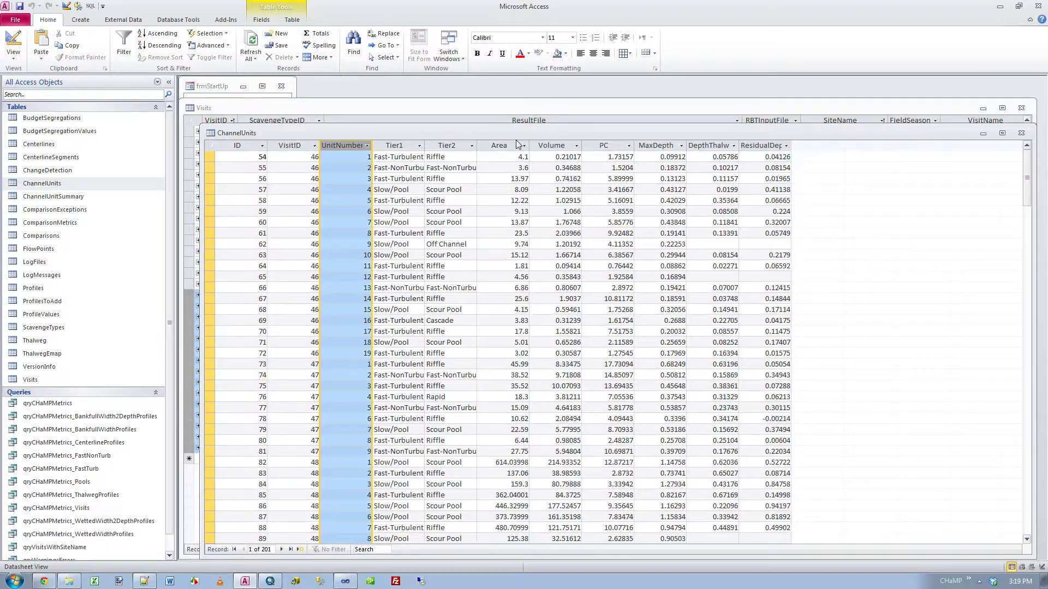
click(209, 132)
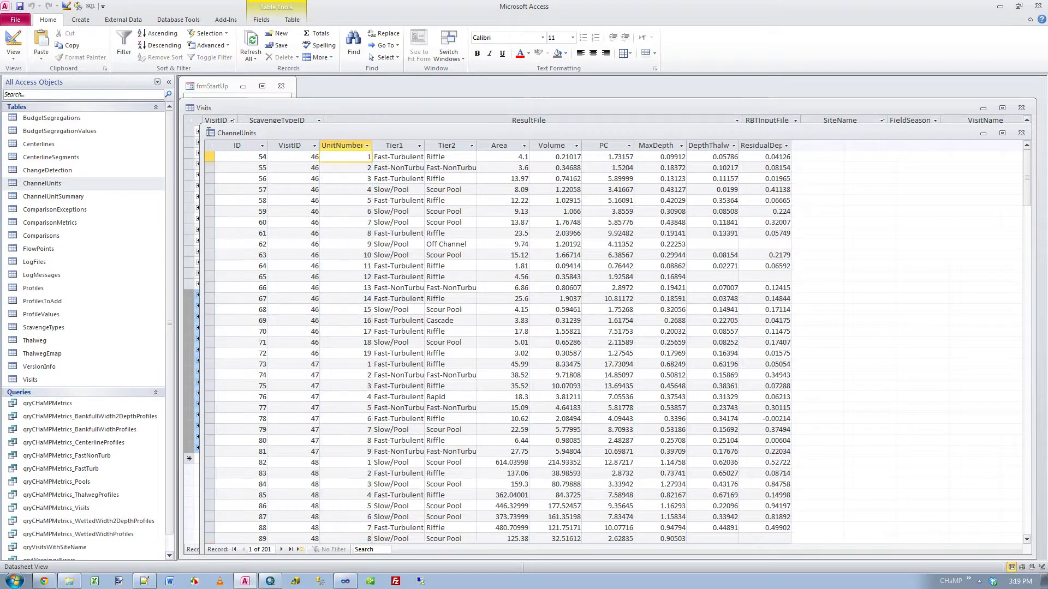
double_click(209, 132)
double_click(73, 192)
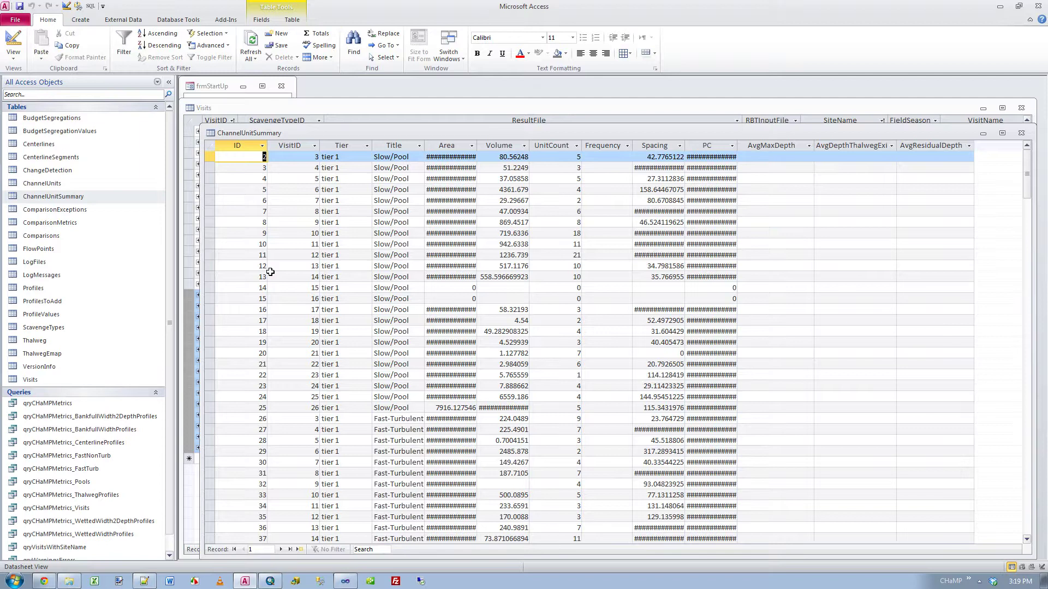
double_click(210, 133)
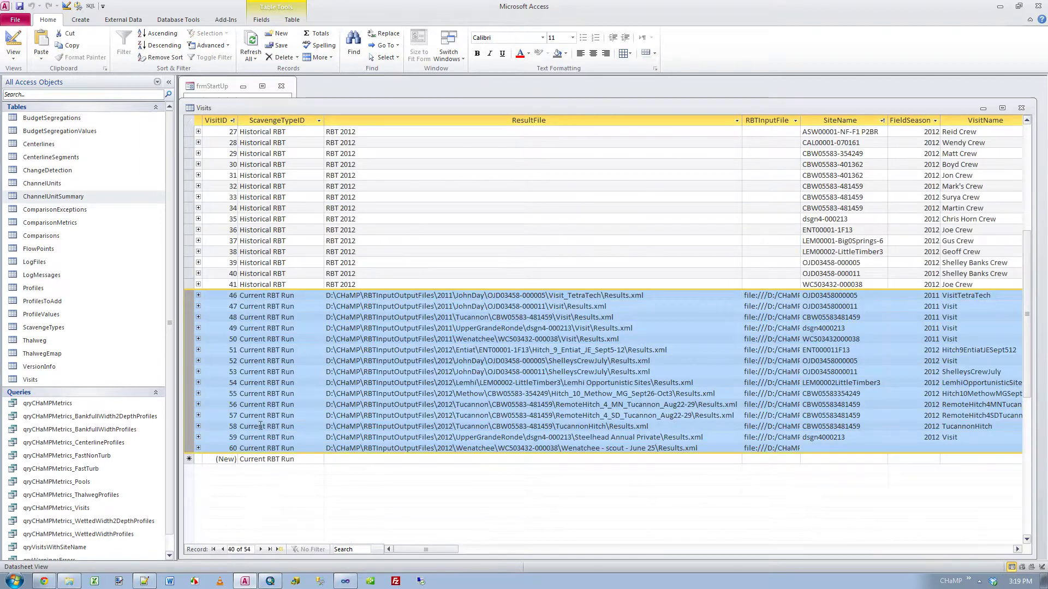
Select Visits records 3–26, the Manual Calculation visits, and scroll across their metric values.
scroll(260, 426, up, 4)
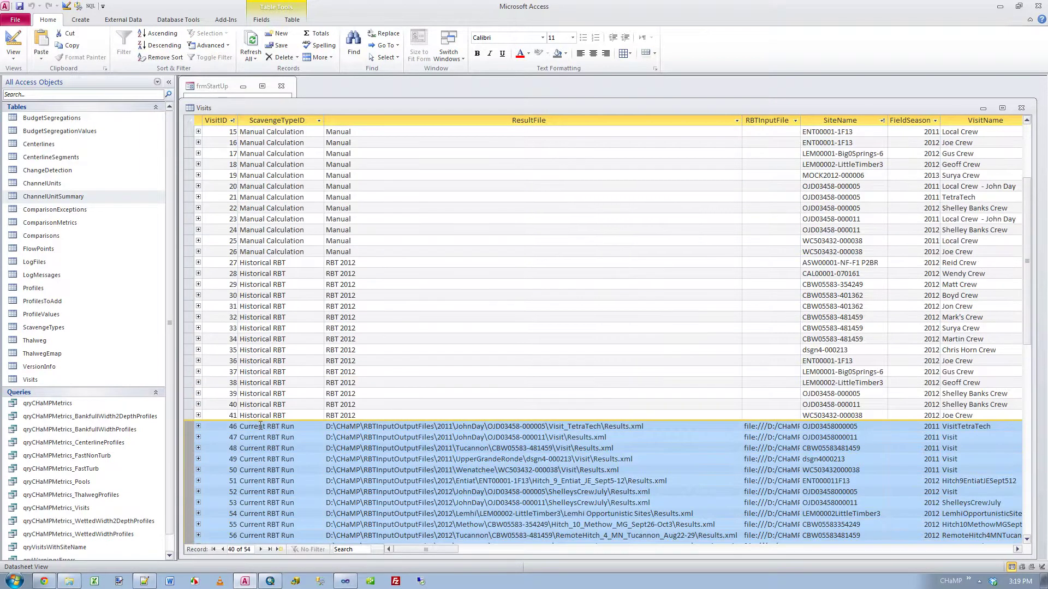
scroll(261, 426, up, 4)
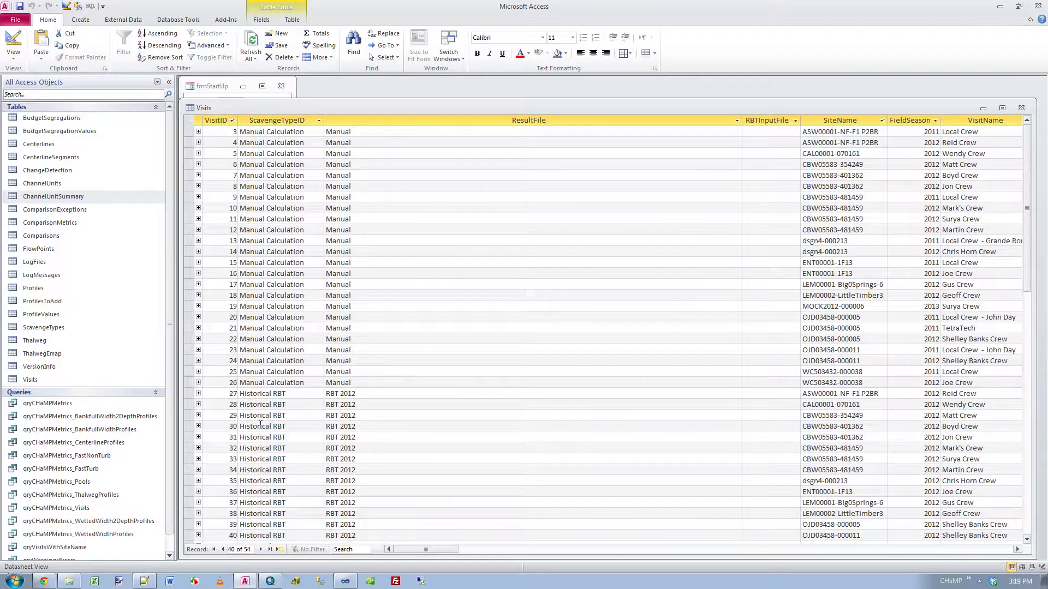
scroll(261, 425, down, 1)
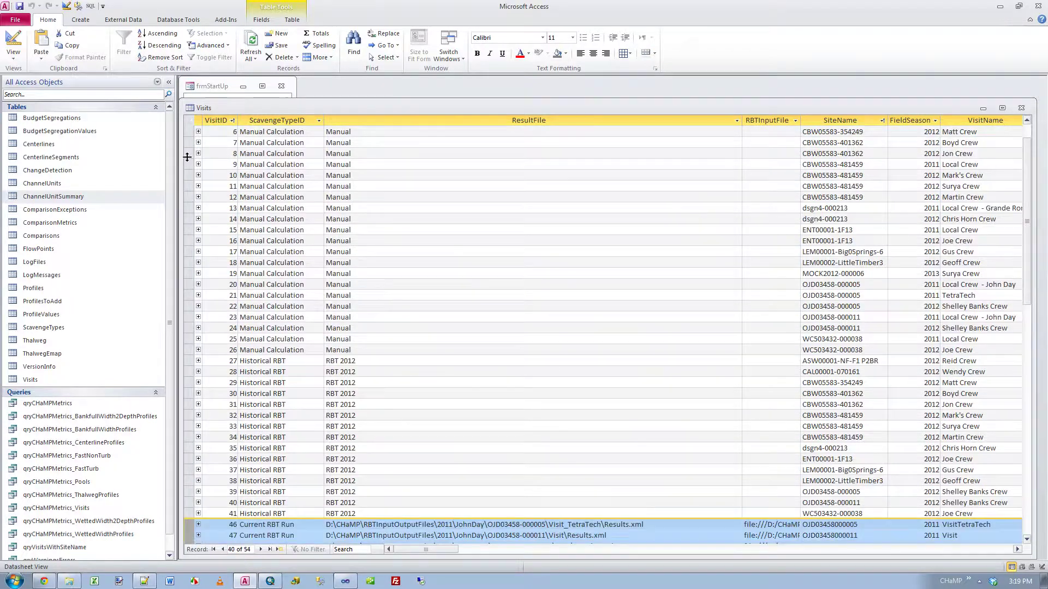
scroll(186, 157, up, 1)
drag(186, 132, 184, 381)
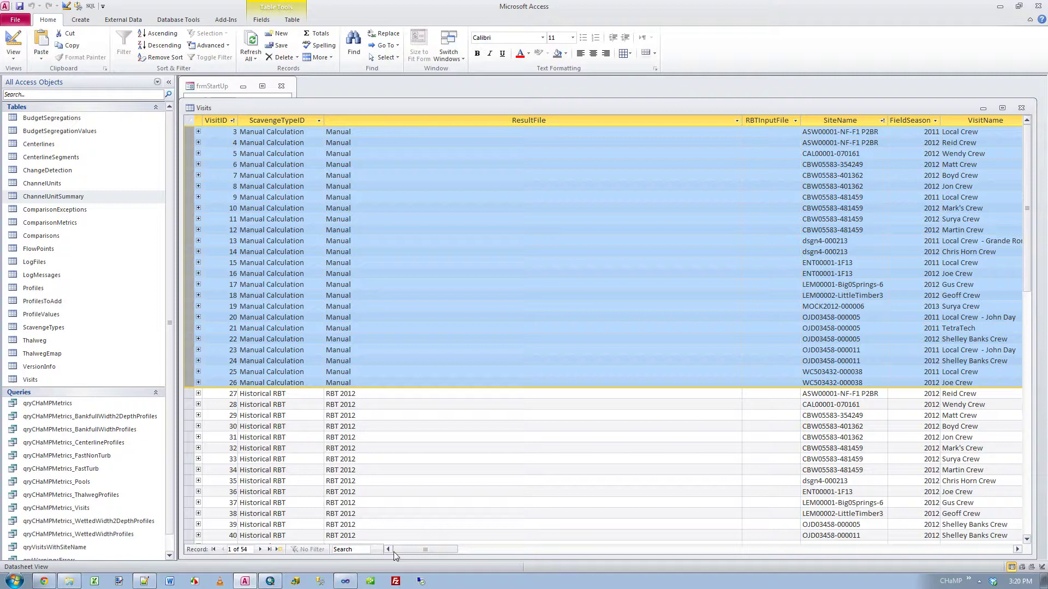
drag(401, 551, 738, 562)
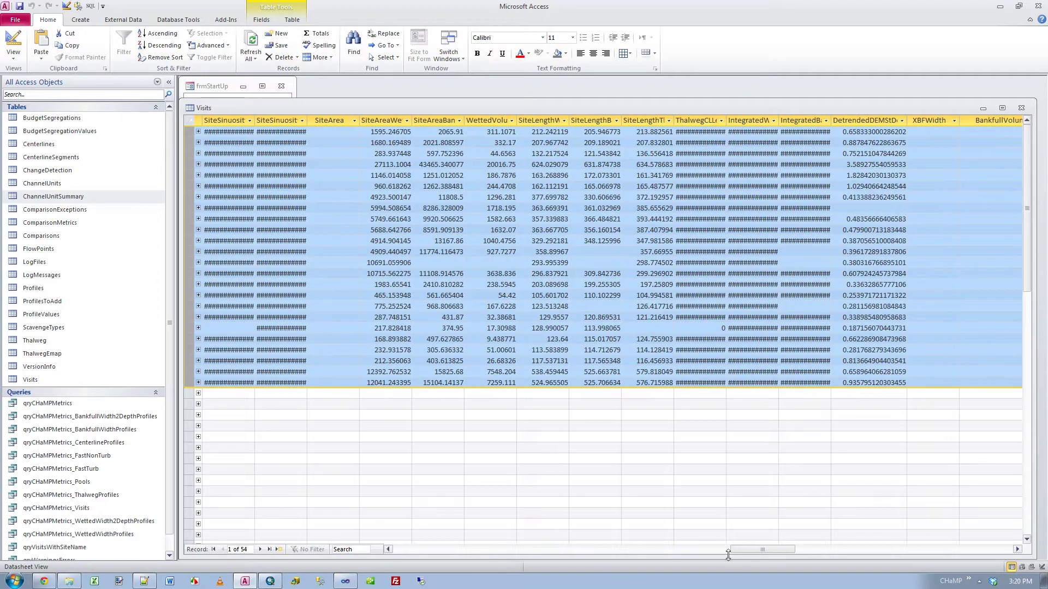
drag(741, 549, 380, 540)
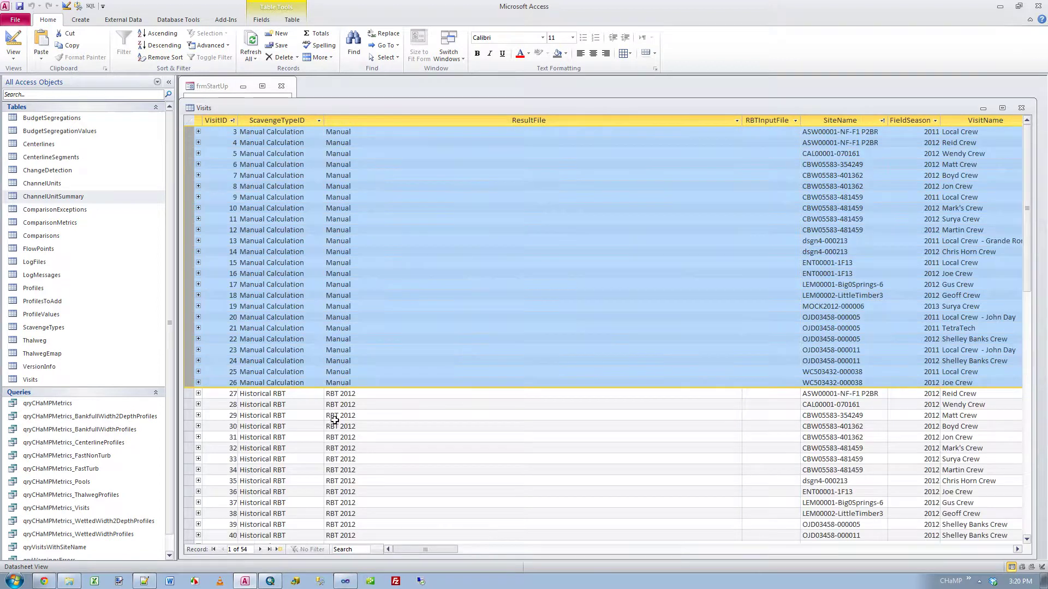
Select Historical RBT records 27–41, each with a 2012 RBT result file, in the Visits datasheet.
scroll(294, 341, down, 4)
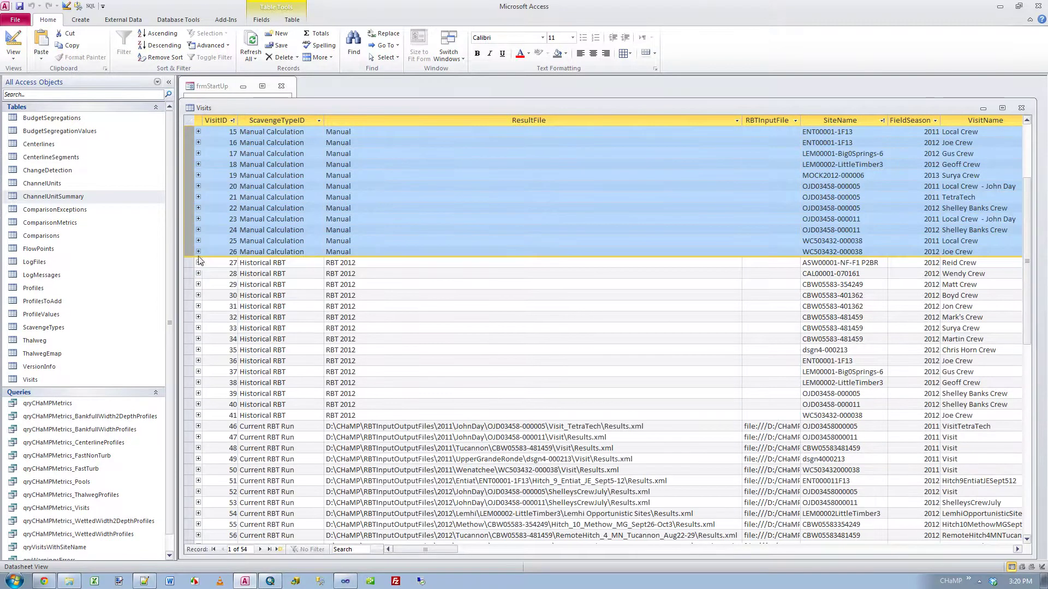
drag(189, 262, 189, 415)
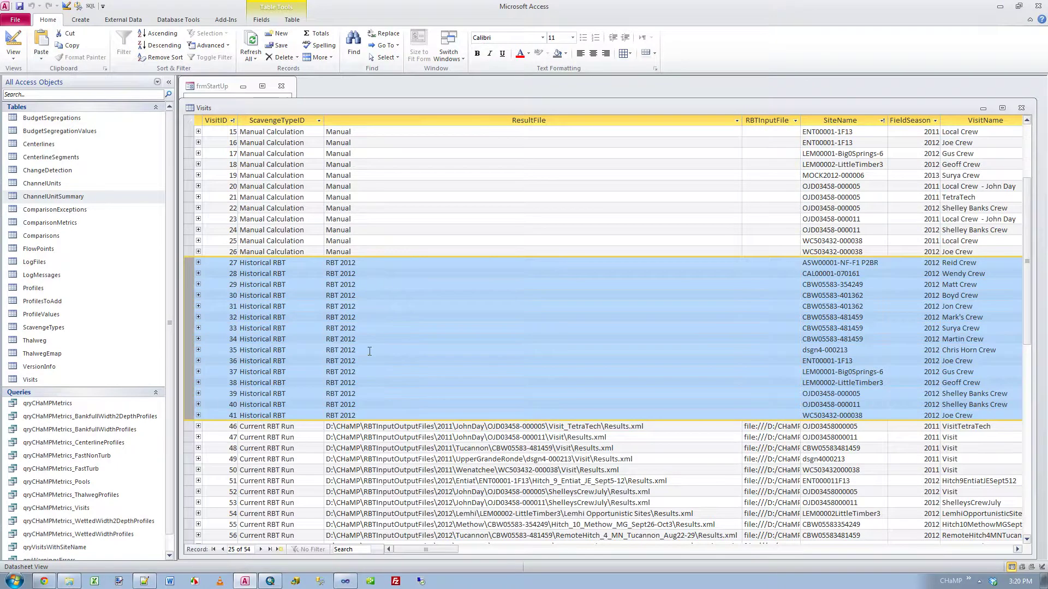
scroll(369, 351, up, 1)
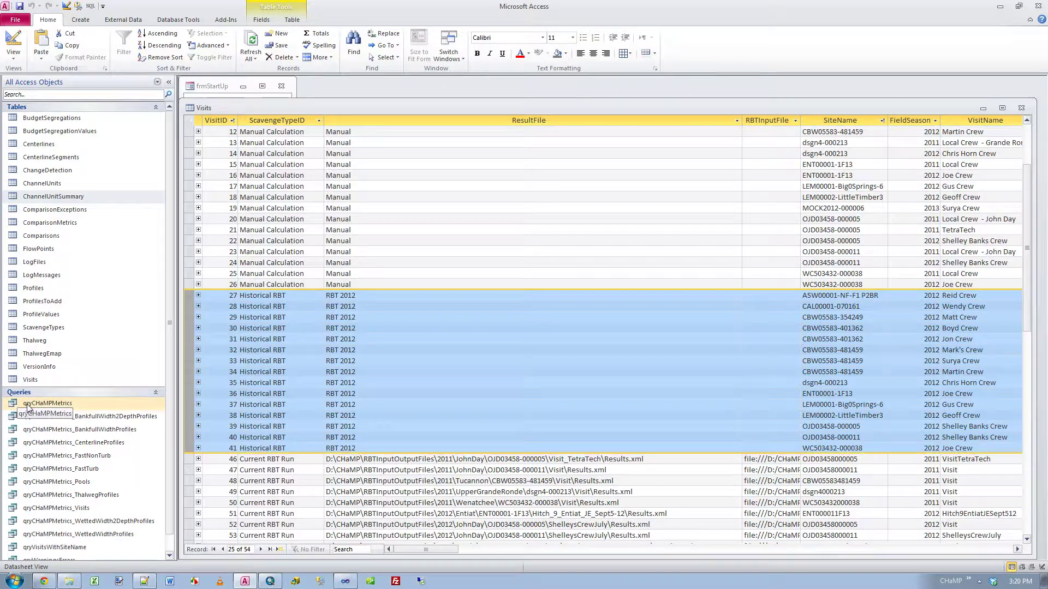
Open the qryCHaMPMetrics results and resize the thalweg visit ID and Thalweg Depth Profile Mean columns.
double_click(60, 408)
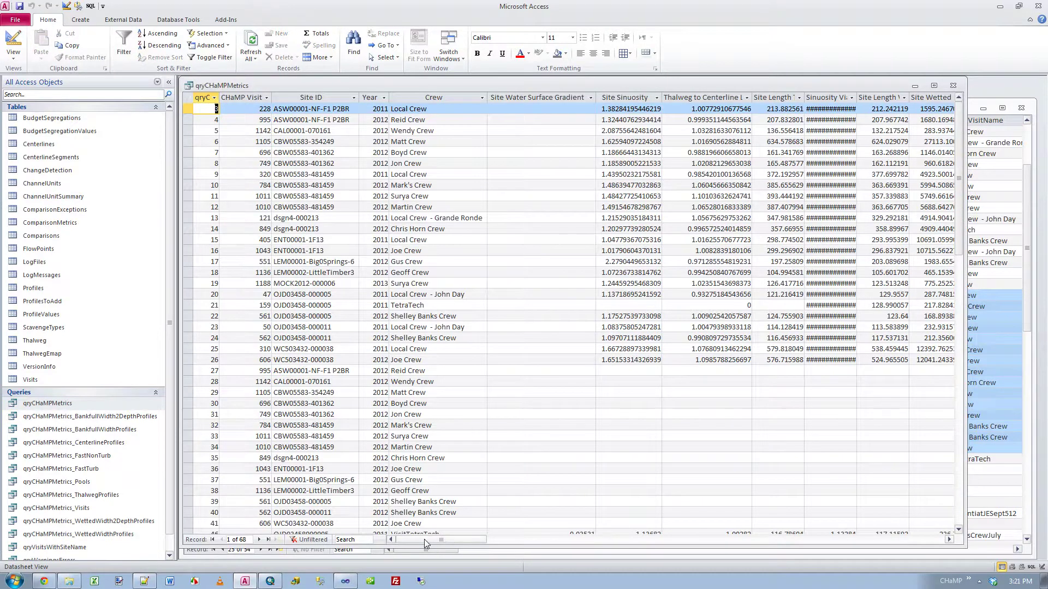
drag(424, 539, 582, 491)
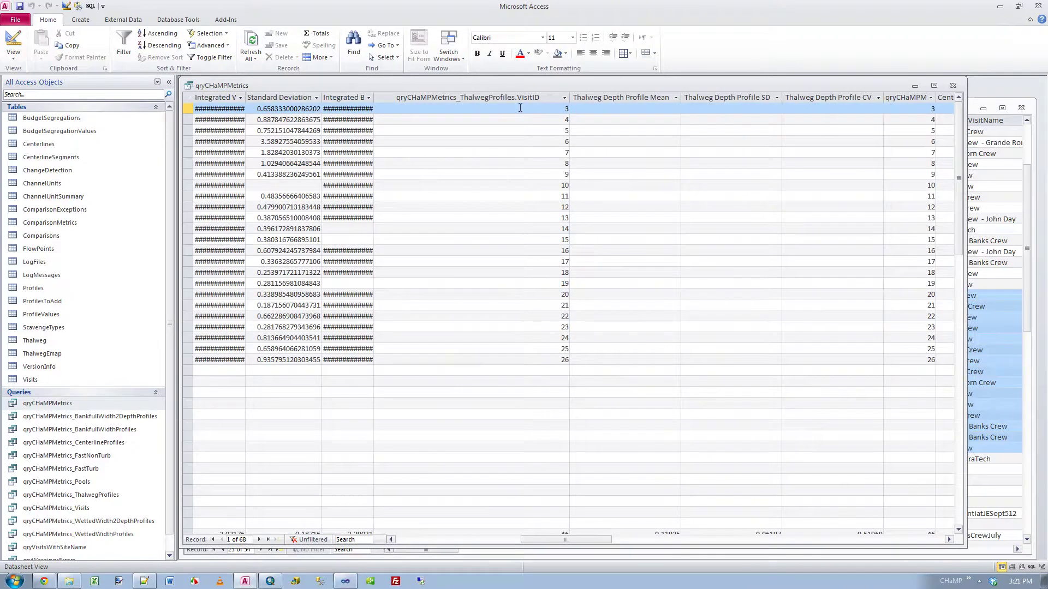
drag(570, 97, 431, 97)
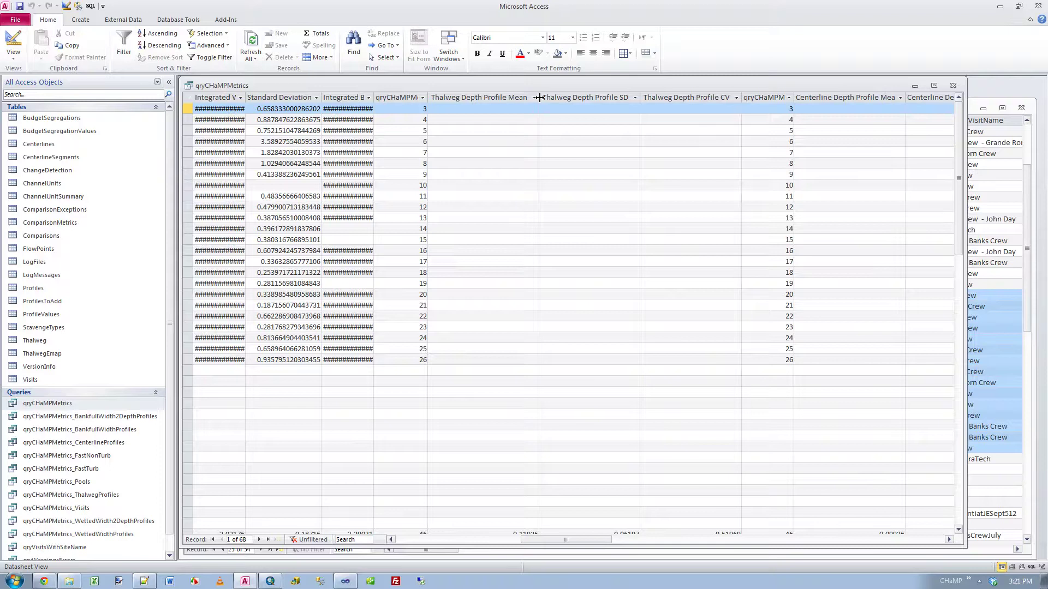
drag(539, 97, 559, 98)
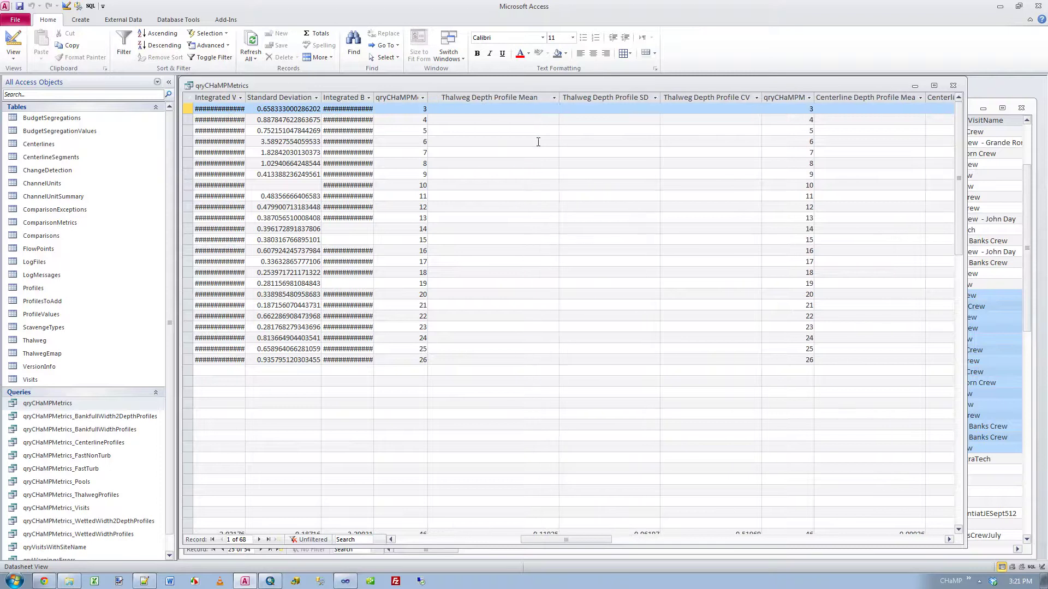
click(481, 96)
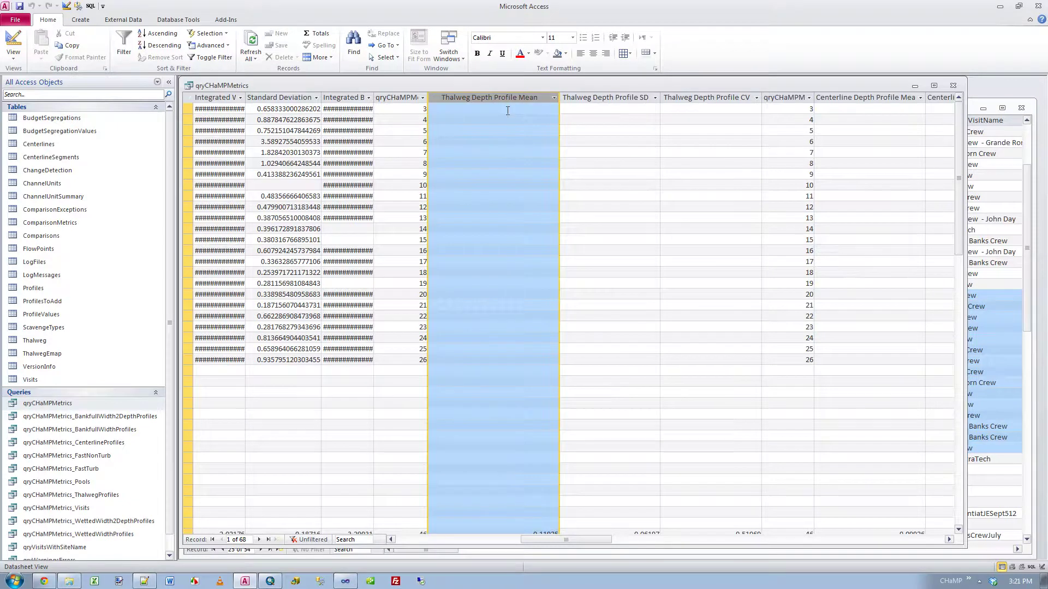
Widen the Integrated Bankfull Width, thalweg visit ID and Standard Deviation columns, then close the results.
drag(374, 99, 498, 104)
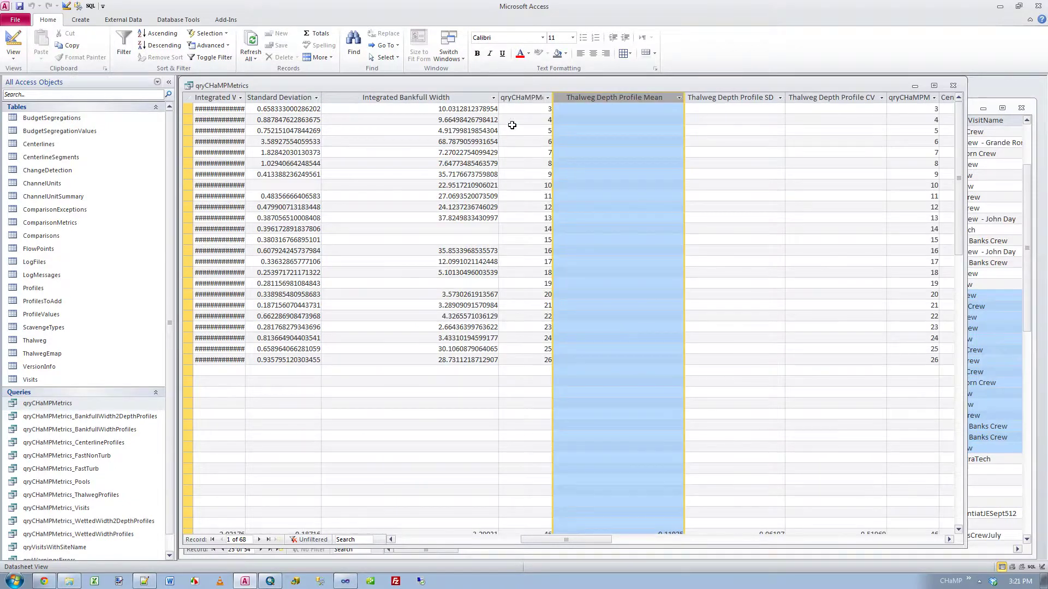
click(523, 98)
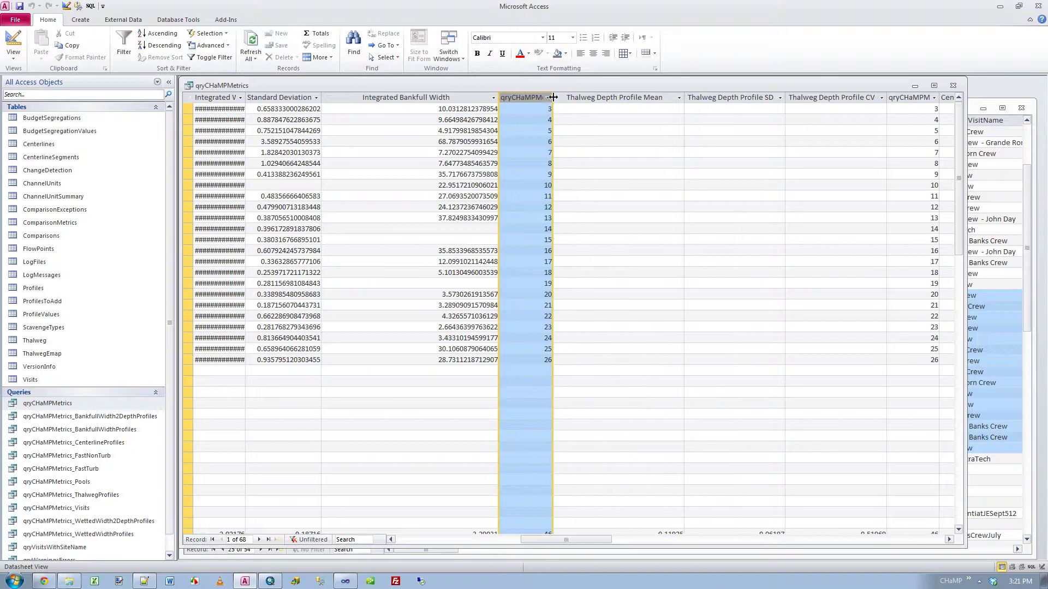
drag(552, 103, 585, 98)
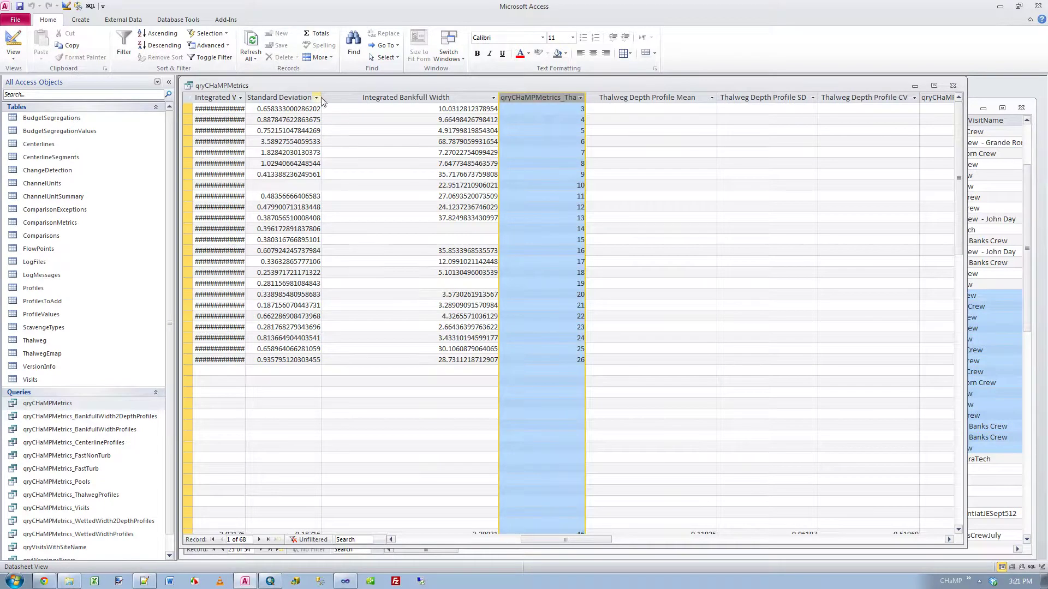
drag(321, 98, 437, 98)
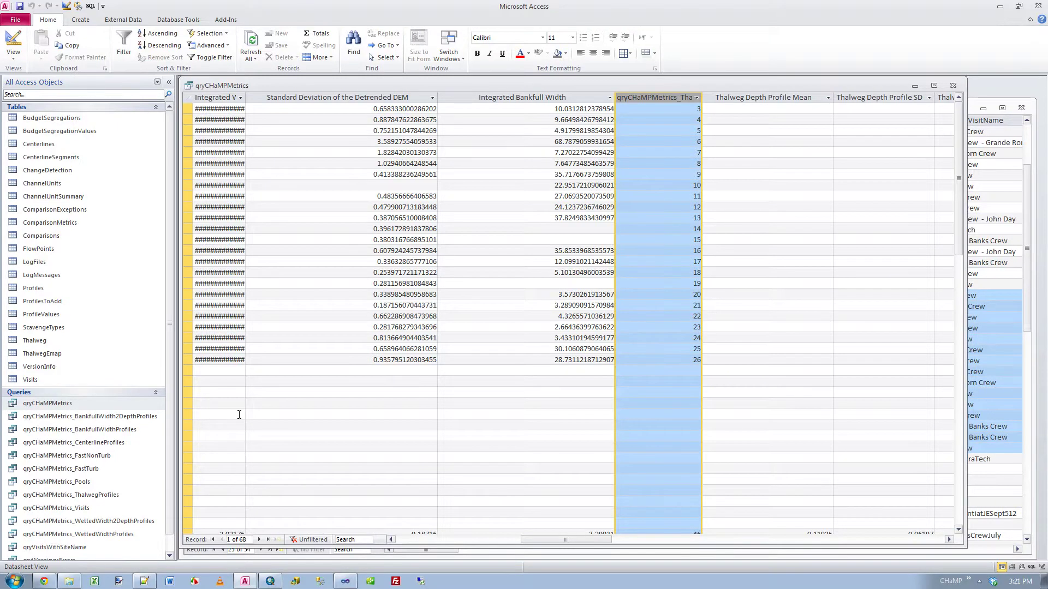
click(405, 539)
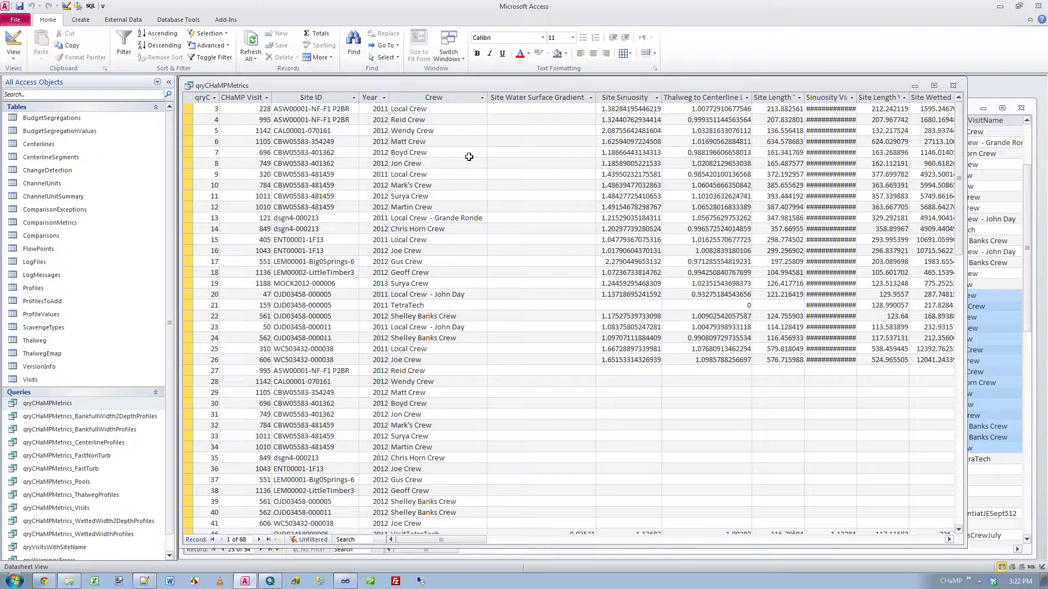
double_click(188, 87)
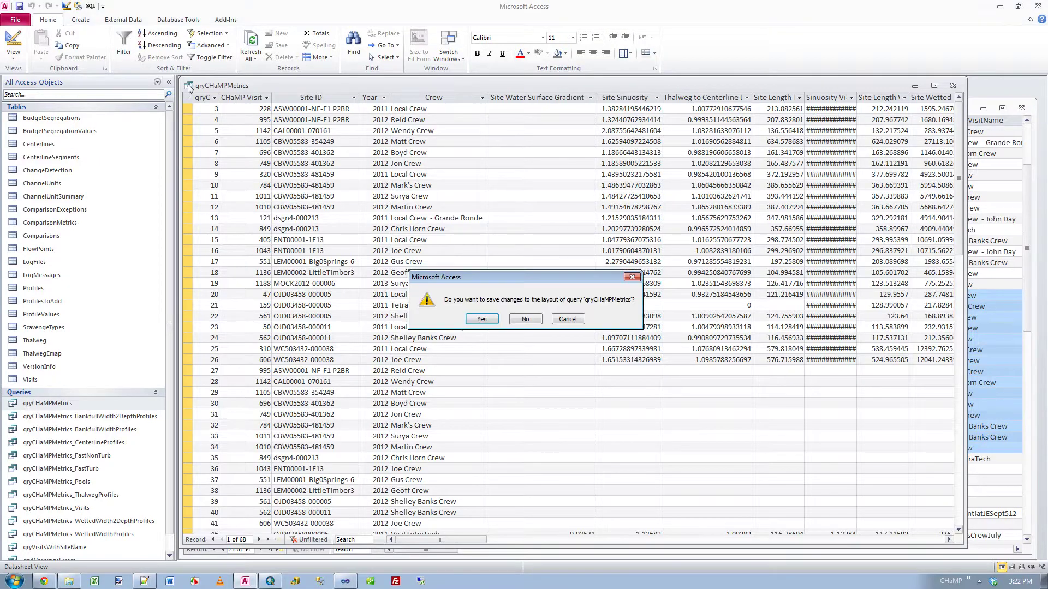
Save the query layout, review Visits records 21 and 46, then close Visits saving its layout.
click(483, 322)
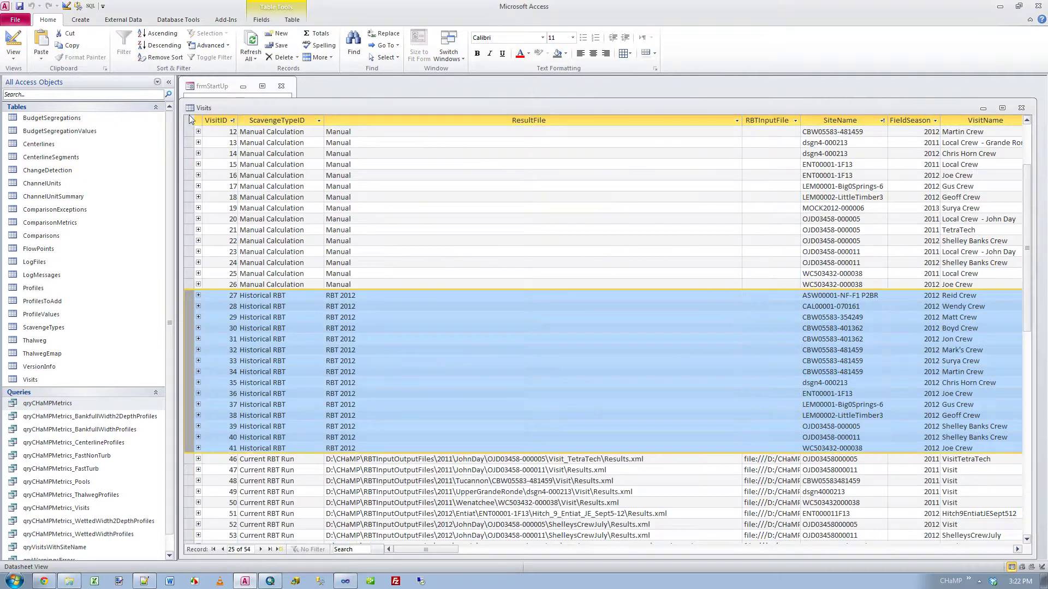
click(189, 232)
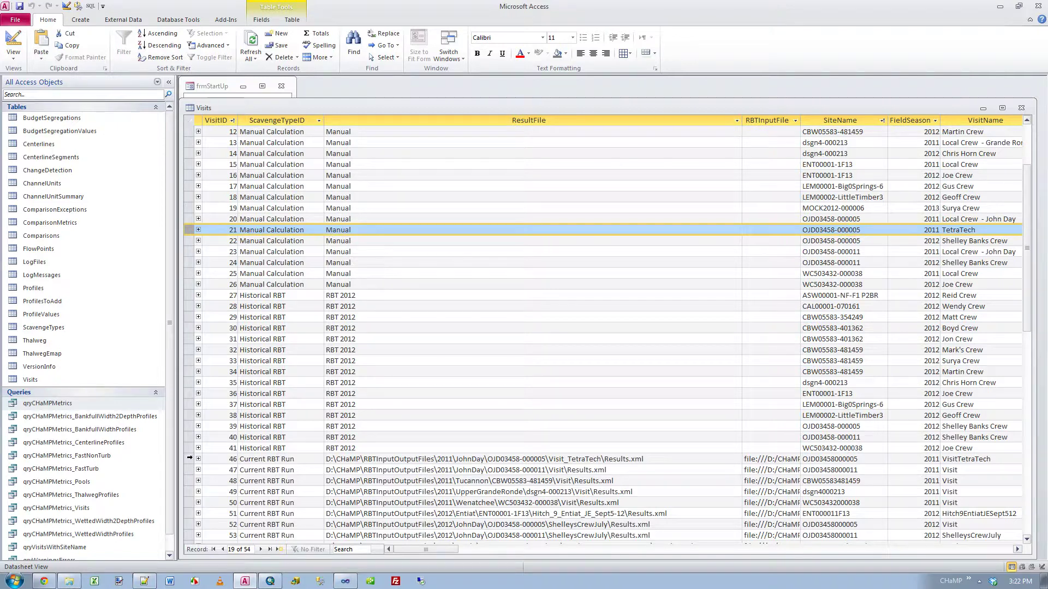
click(247, 458)
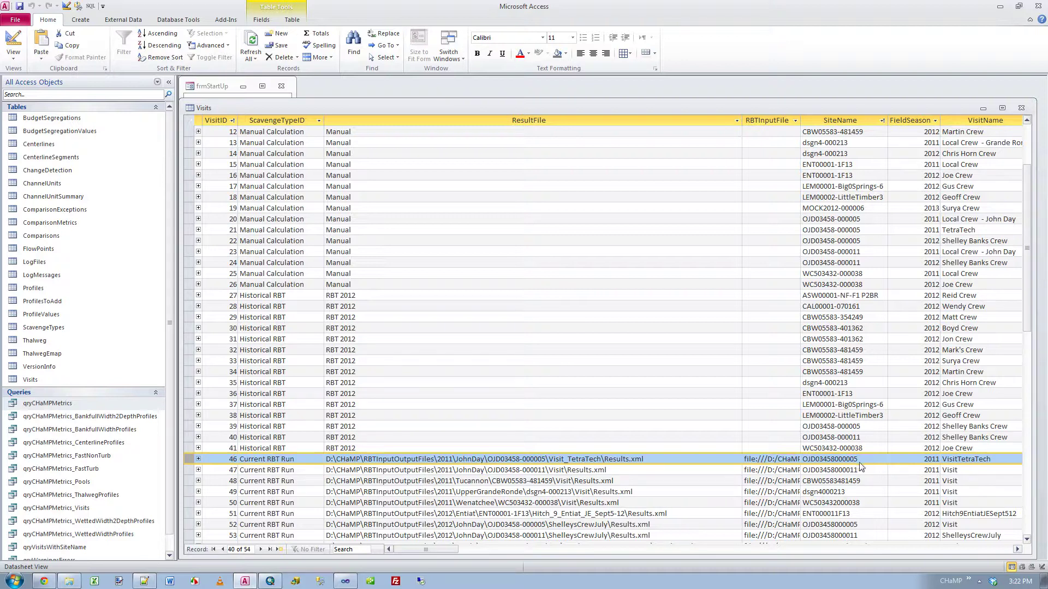
double_click(190, 109)
click(469, 322)
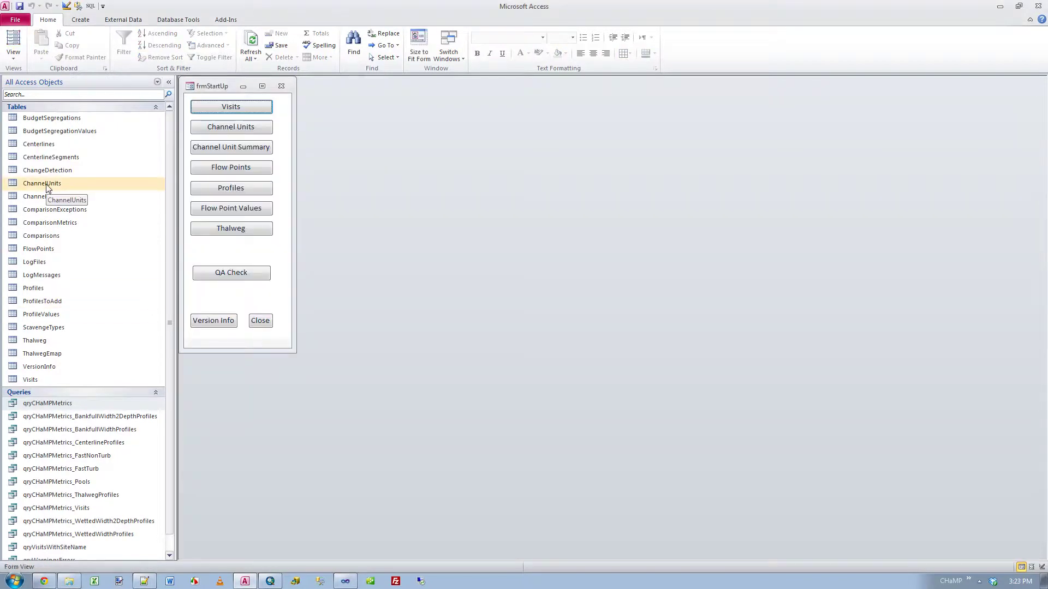
Open Comparisons in a smaller window beside frmStartUp, browsing comparison 9's Visit A choices without changing them.
double_click(47, 237)
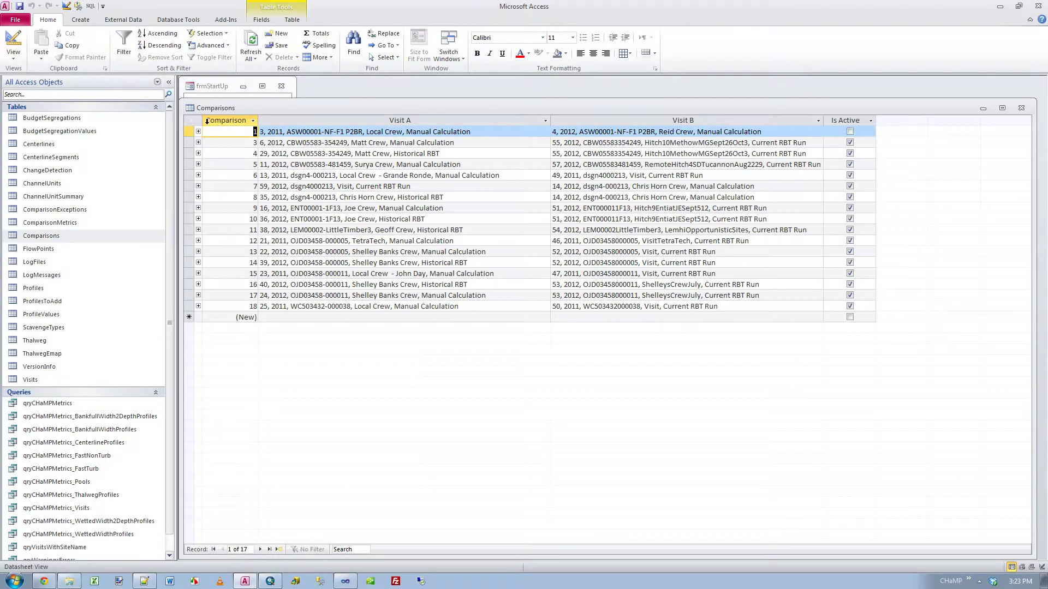
drag(184, 103, 241, 143)
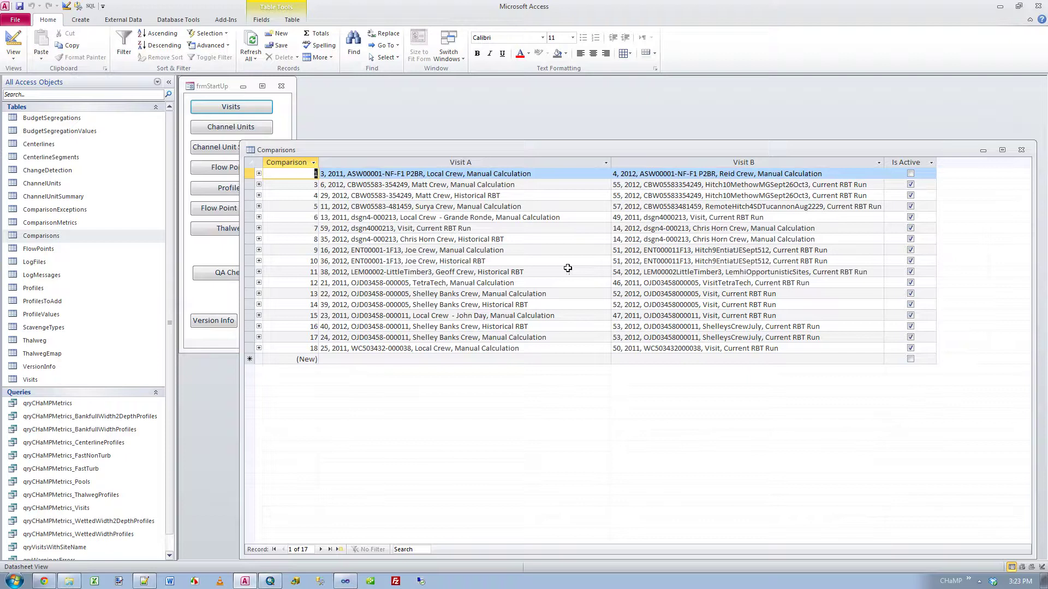
click(588, 249)
click(605, 250)
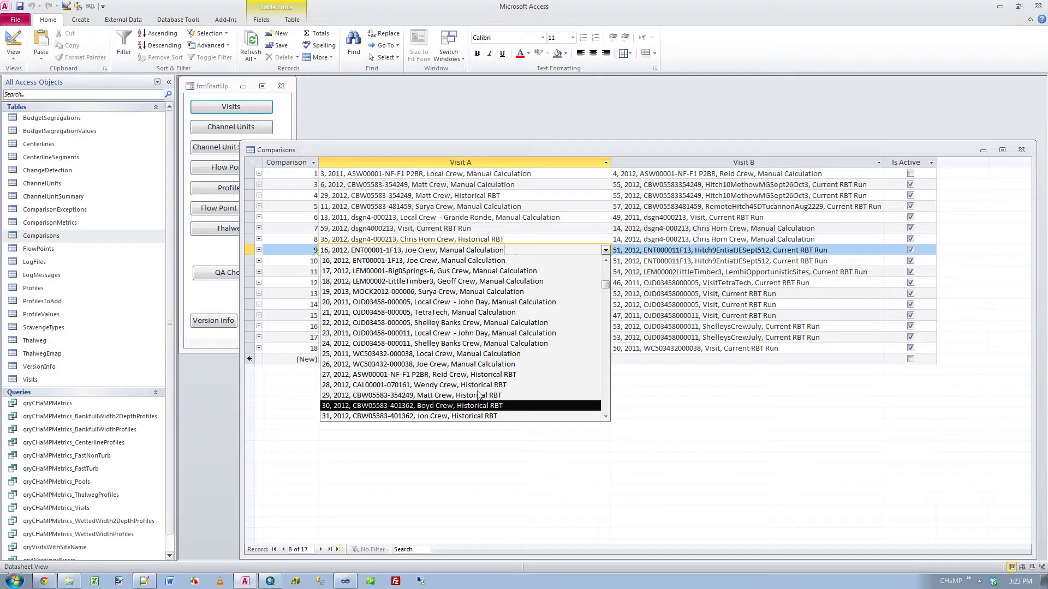
scroll(475, 388, down, 4)
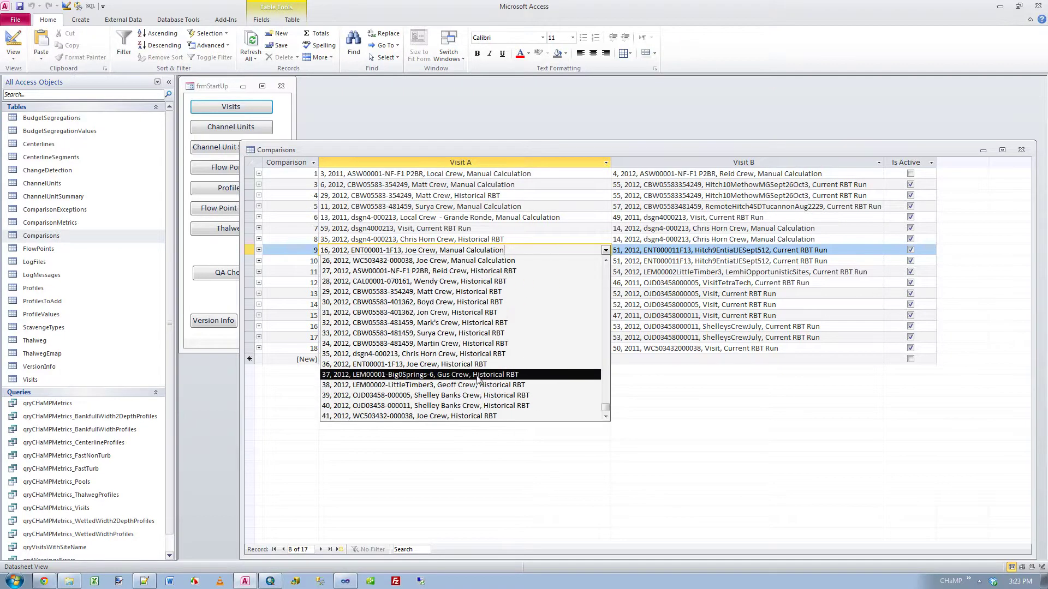
scroll(482, 355, up, 6)
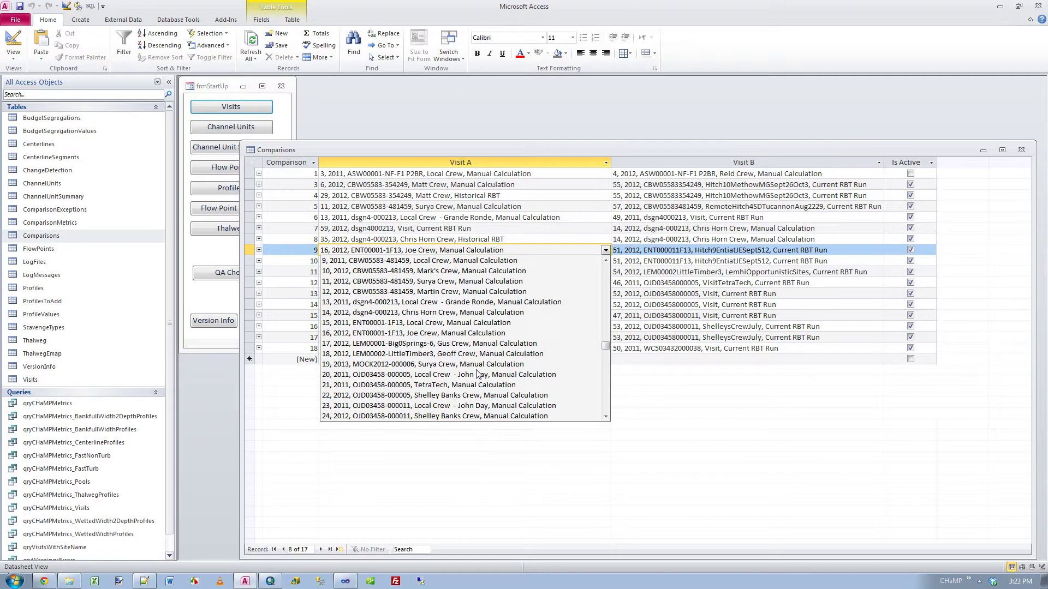
scroll(482, 364, up, 5)
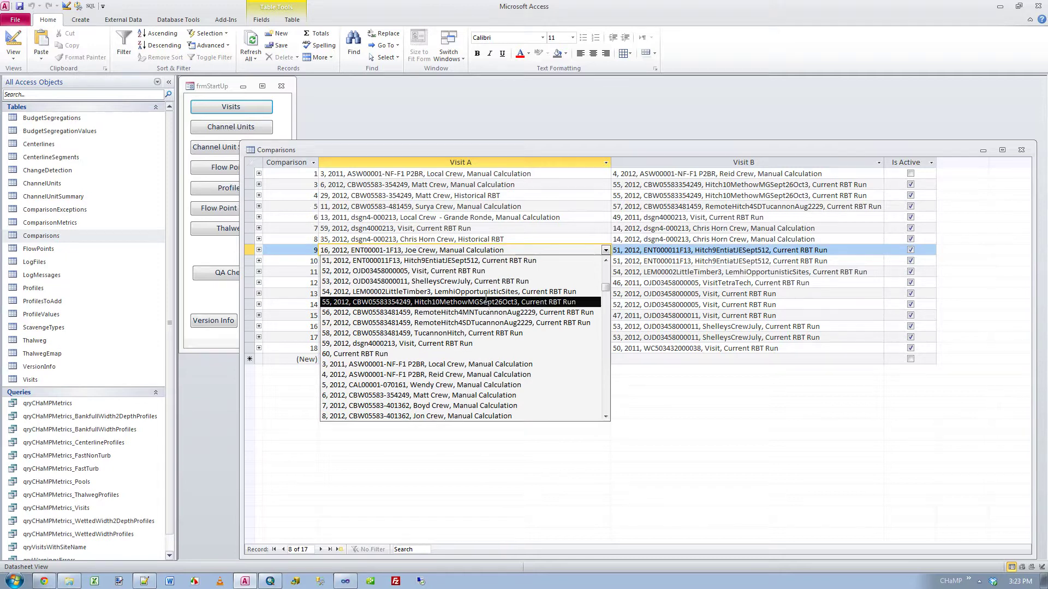
key(Escape)
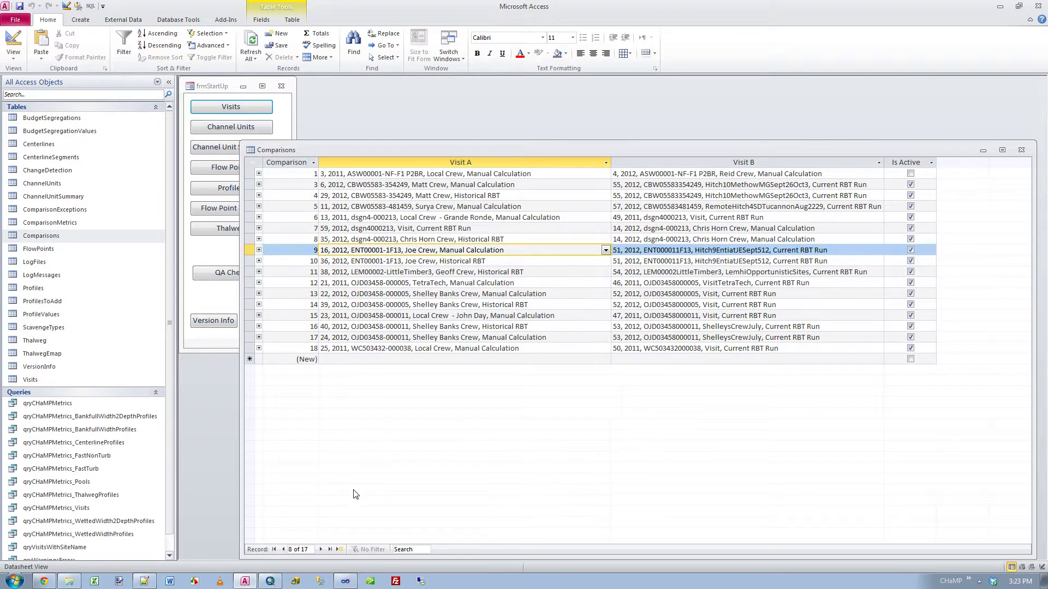
drag(241, 141, 309, 92)
Run QA Check from frmStartUp and dismiss the message reporting 35 metrics across 16 comparisons.
click(287, 274)
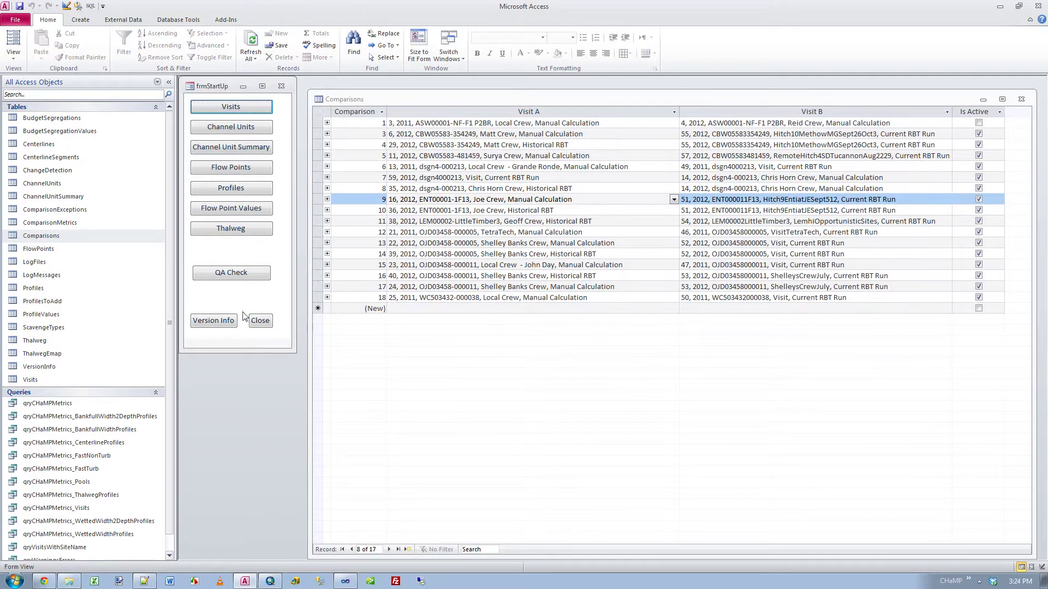
click(227, 276)
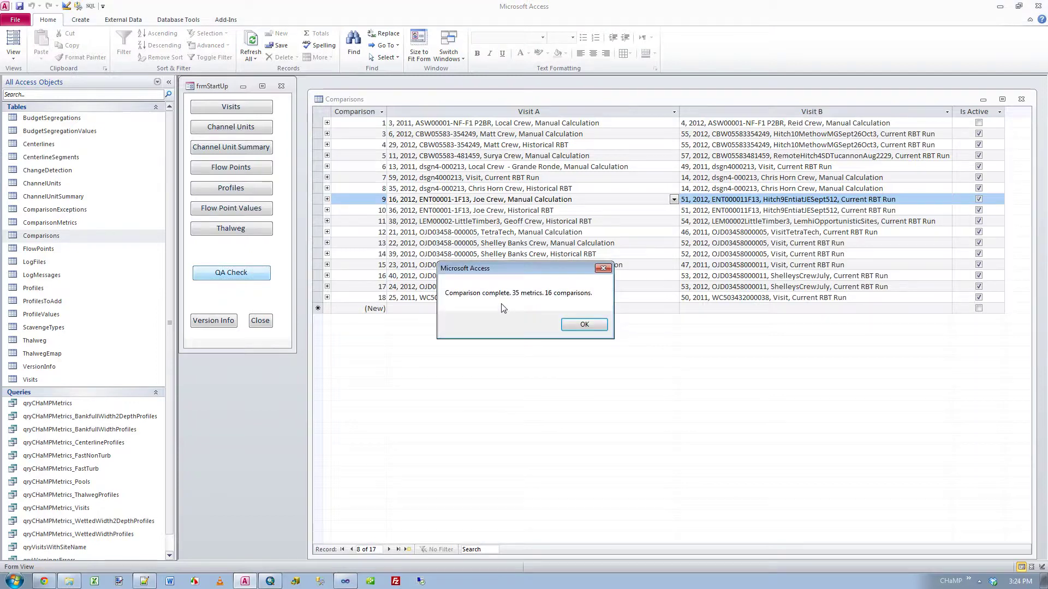
click(570, 324)
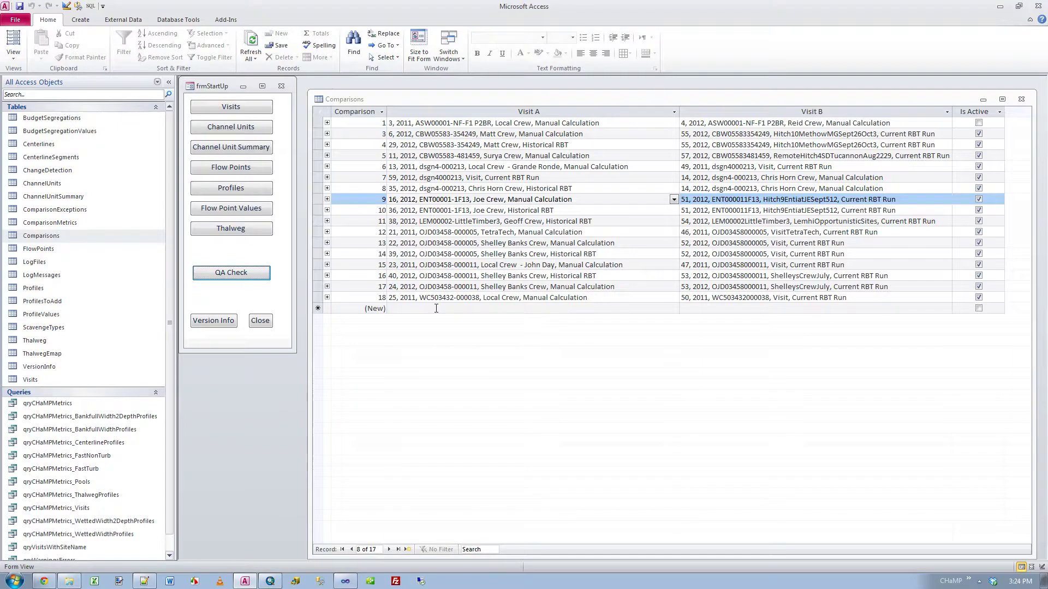
Expand comparisons 3 and 4, revealing the 13.05% Bankfull Width Profile Filtered Mean exception.
click(394, 133)
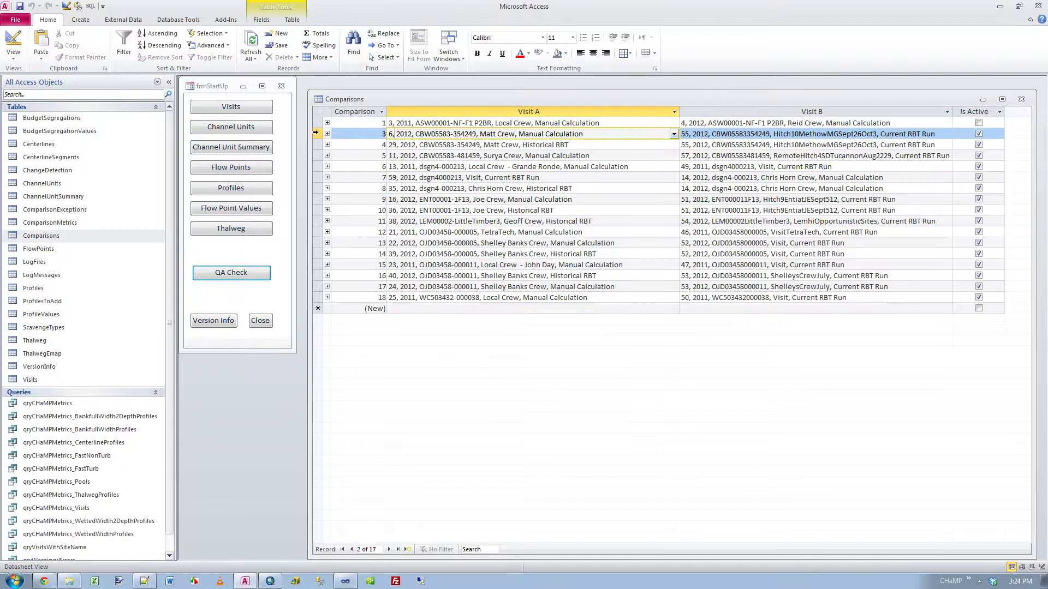
click(321, 134)
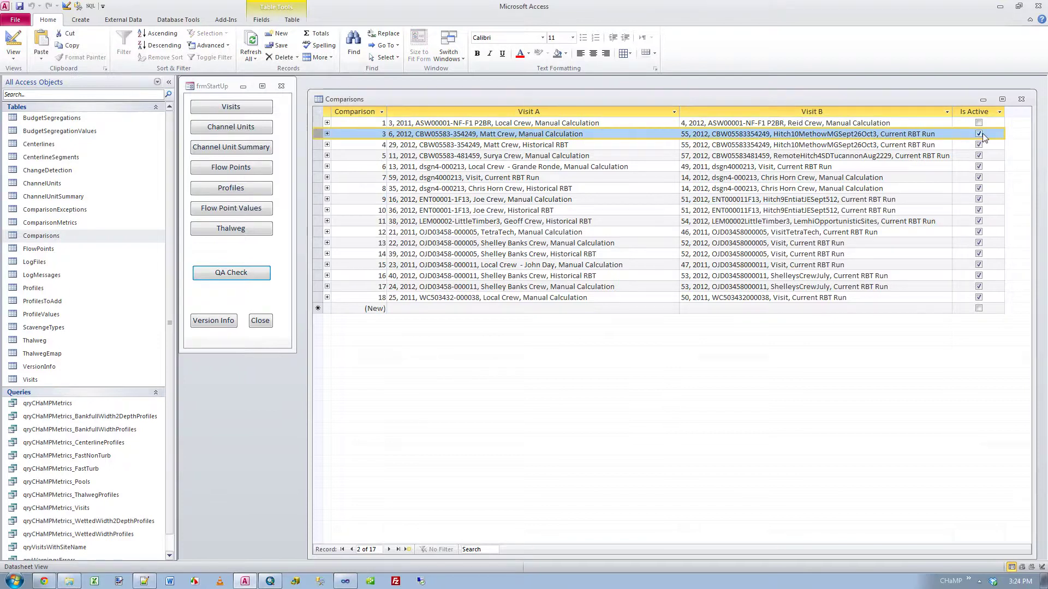
click(327, 133)
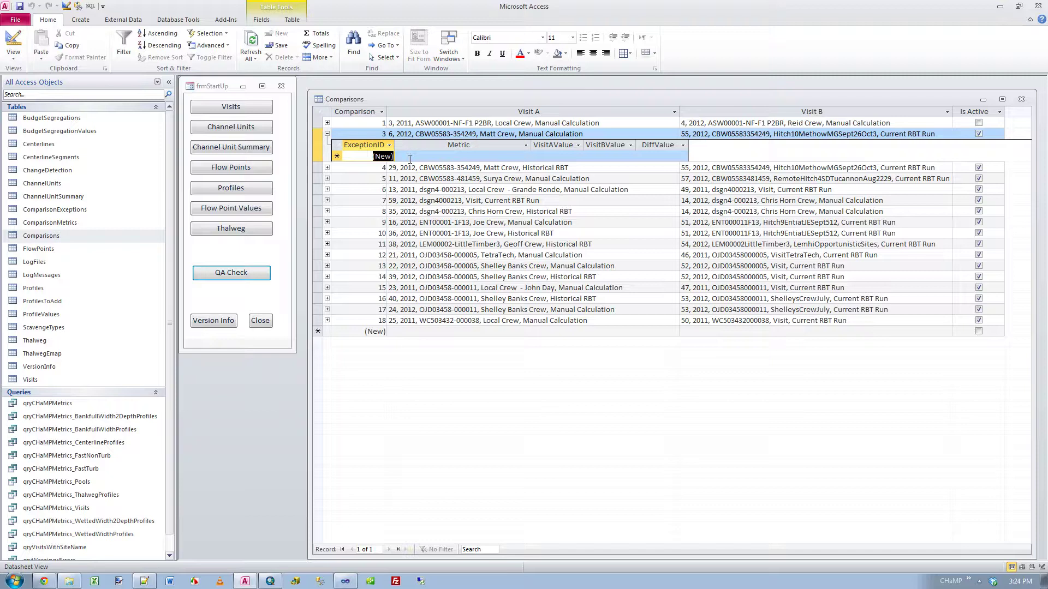
key(Tab)
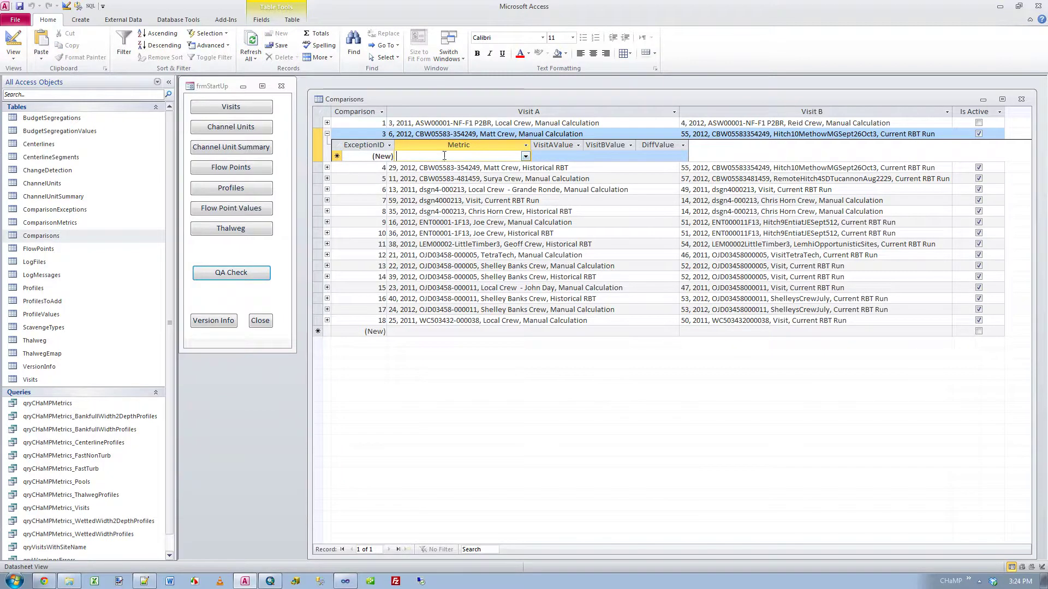
click(327, 168)
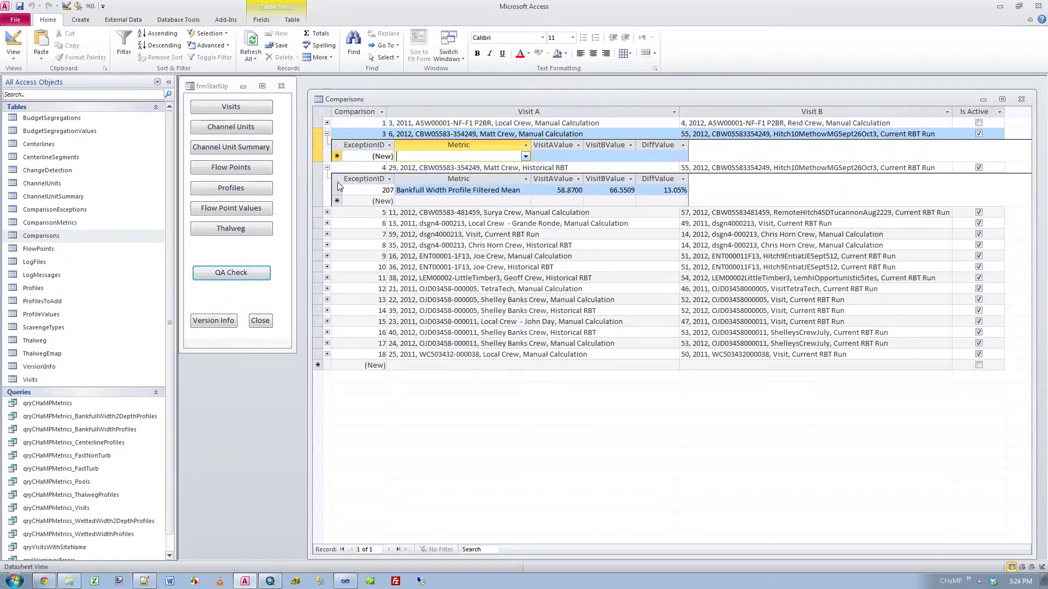
click(431, 190)
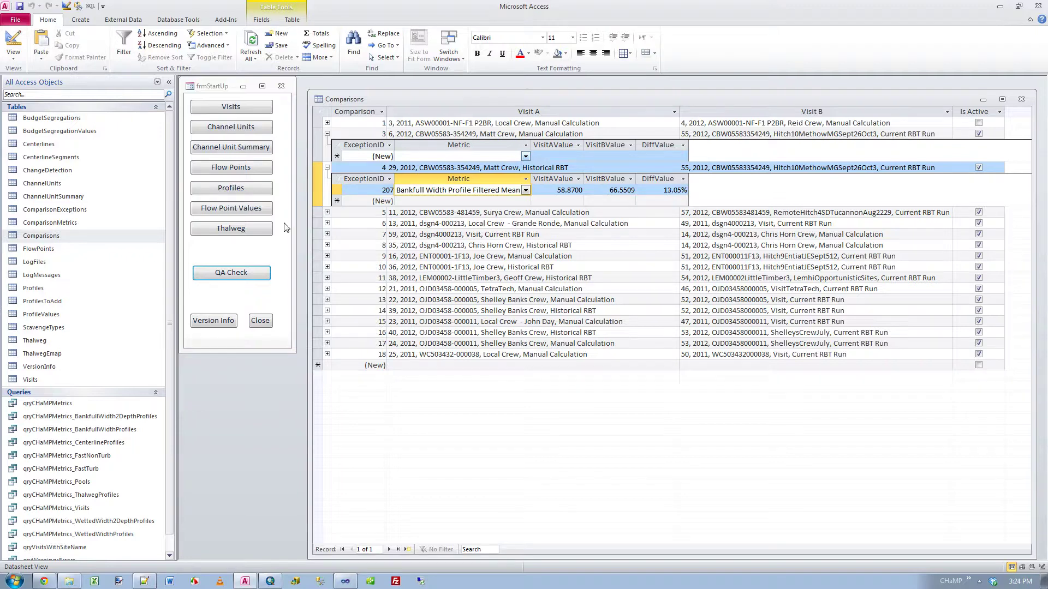
double_click(51, 222)
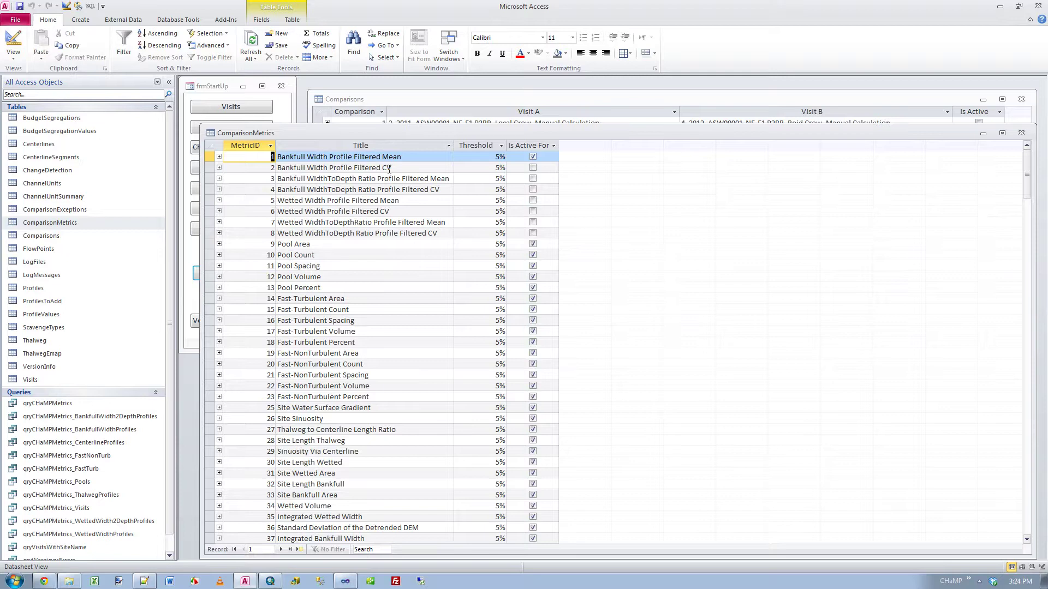
scroll(392, 282, down, 7)
scroll(391, 282, up, 7)
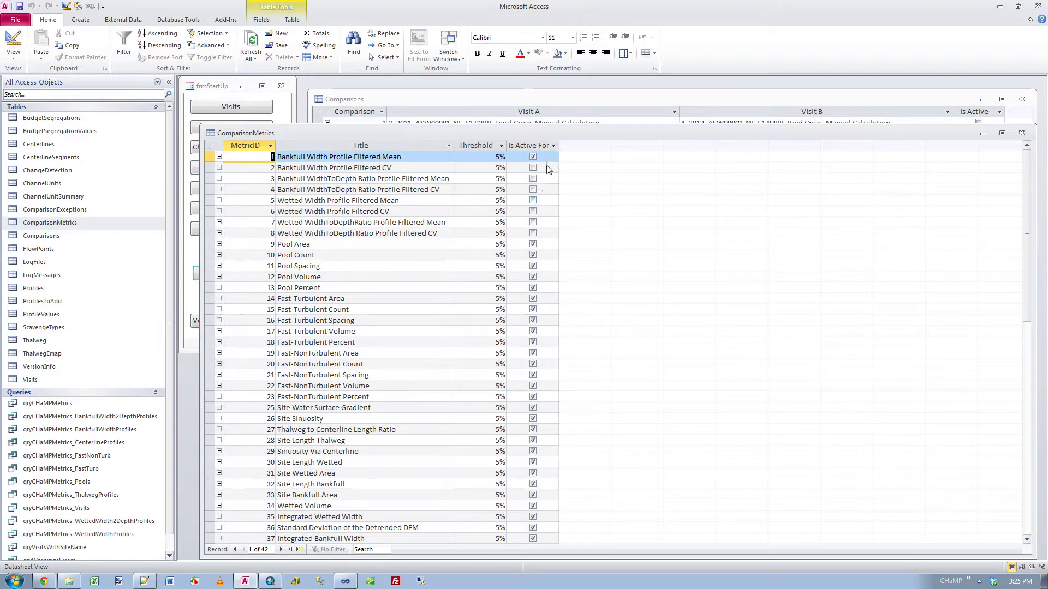
double_click(211, 133)
Expand comparisons 5, 6 and 7; comparison 6 shows five exceptions, comparison 7 none.
click(327, 212)
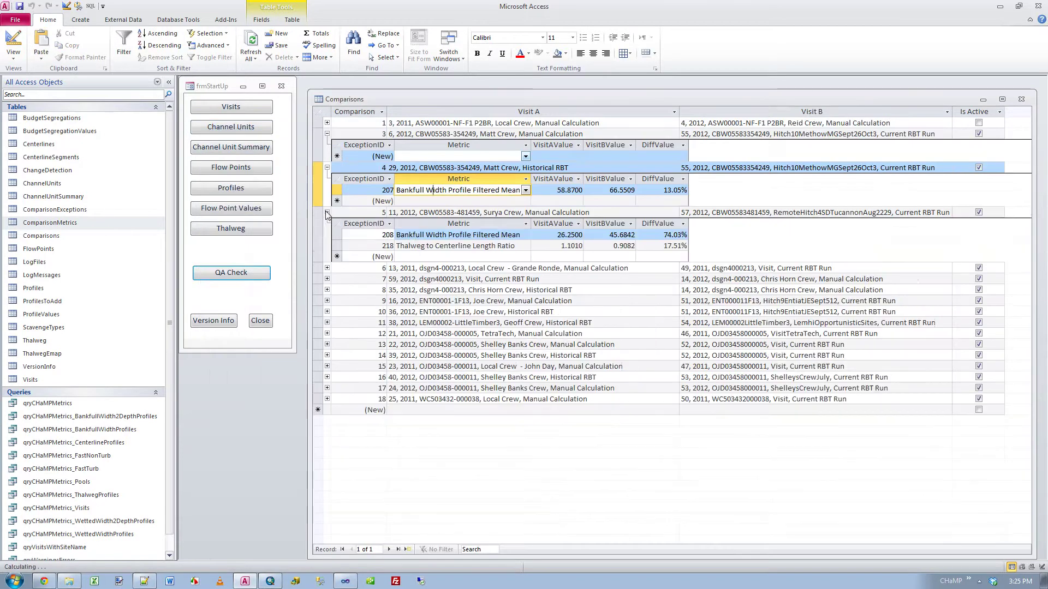
click(326, 268)
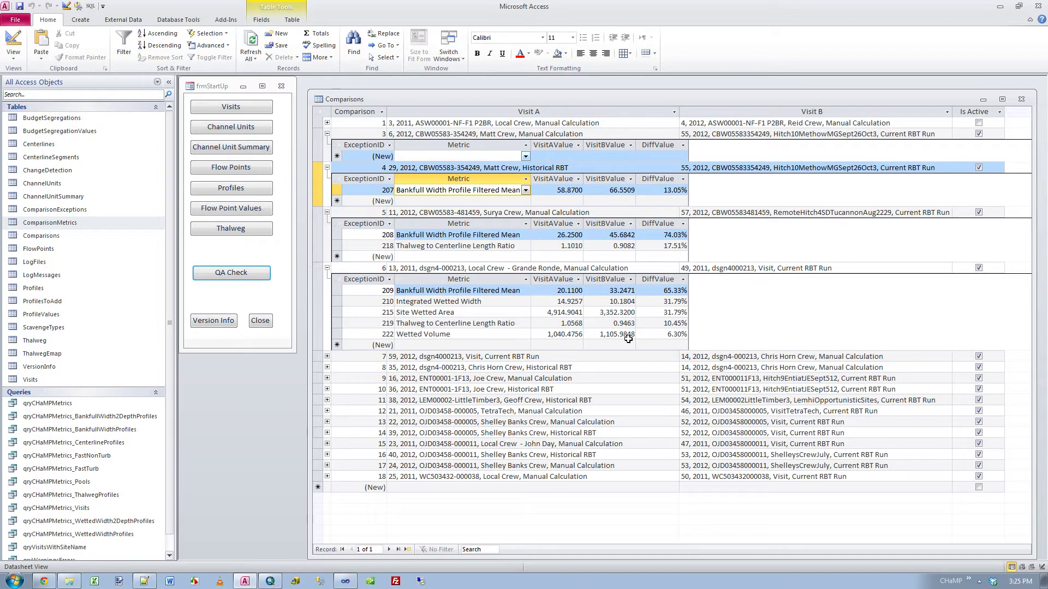
click(327, 357)
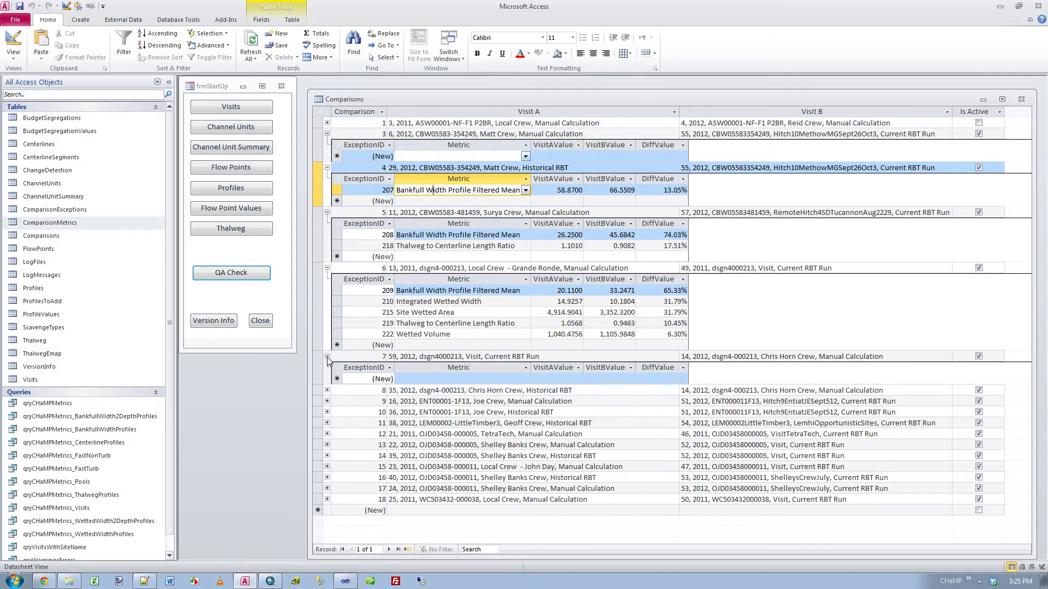